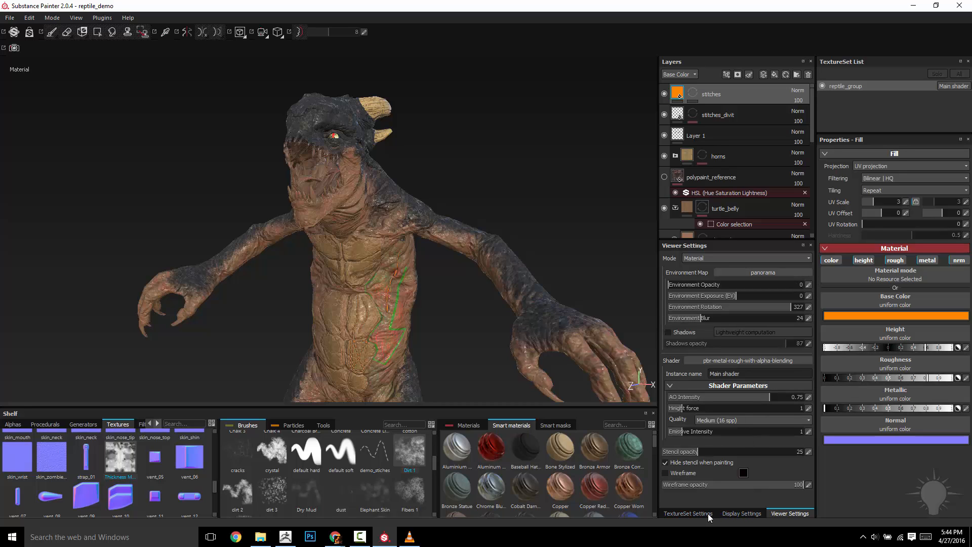
Add a Transmissive channel to the reptile_group texture set.
{"action": "left_click", "coordinate": [694, 513]}
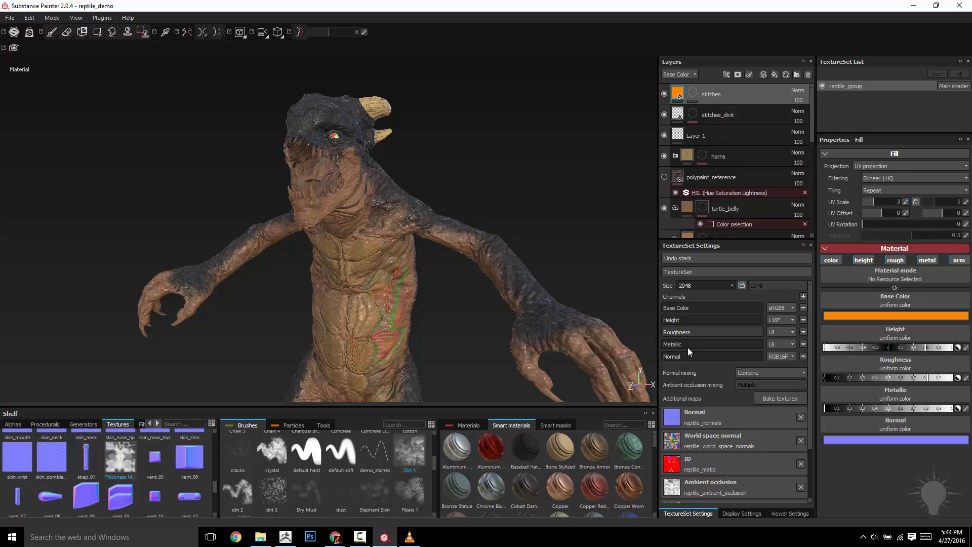
{"action": "left_click_drag", "start_coordinate": [594, 337], "coordinate": [428, 236], "text": "alt"}
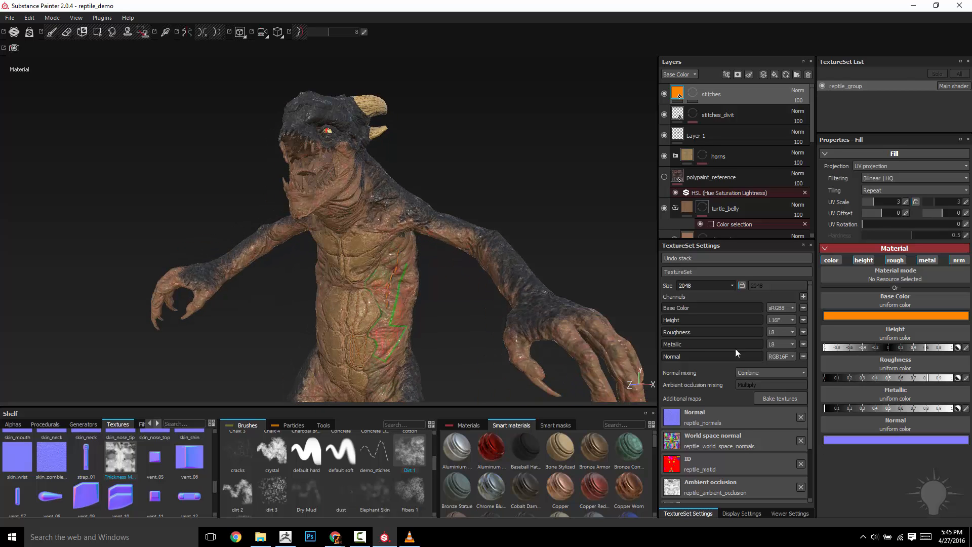
{"action": "left_click", "coordinate": [804, 297]}
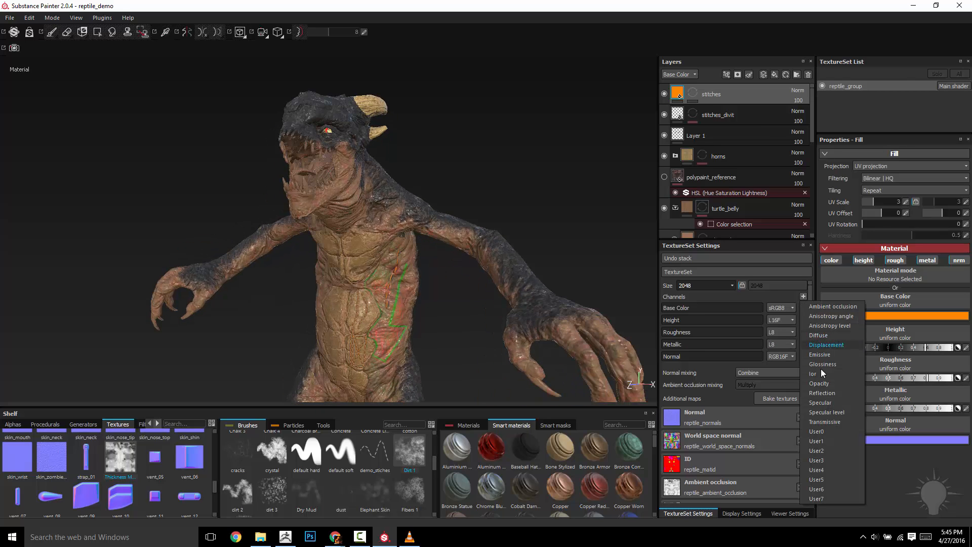
{"action": "left_click", "coordinate": [824, 422]}
{"action": "scroll", "coordinate": [811, 383], "scroll_direction": "down", "scroll_amount": 3}
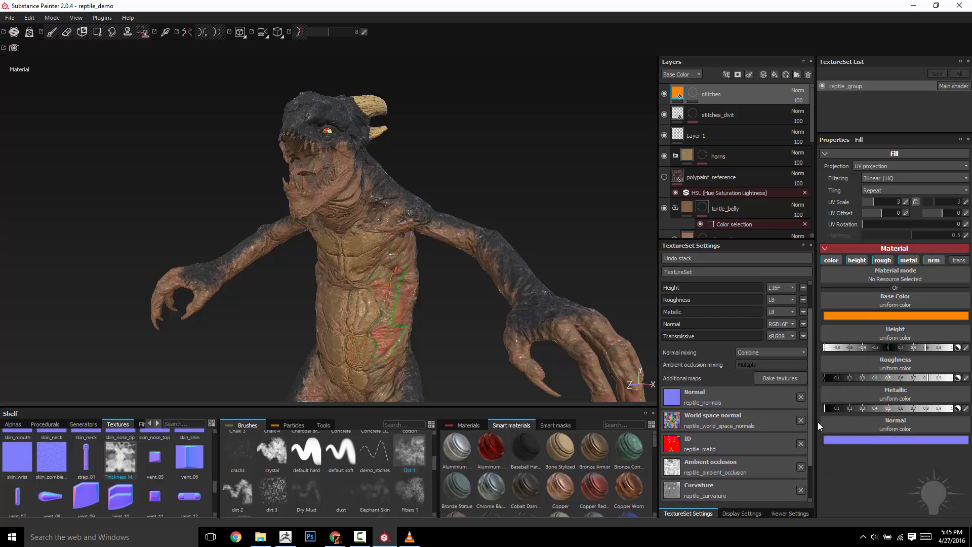
Open the viewer settings and examine the reptile from different angles while rotating the environment lighting, ending at a rotation of about 334.
{"action": "left_click", "coordinate": [747, 513]}
{"action": "left_click", "coordinate": [790, 514]}
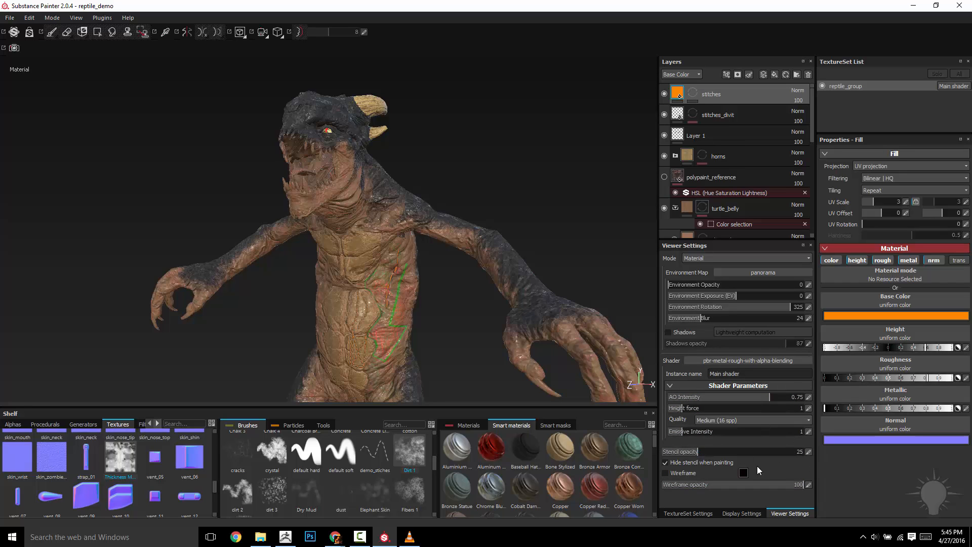
{"action": "left_click_drag", "start_coordinate": [461, 243], "coordinate": [471, 266], "text": "alt"}
{"action": "right_click_drag", "start_coordinate": [471, 268], "coordinate": [448, 282], "text": "shift"}
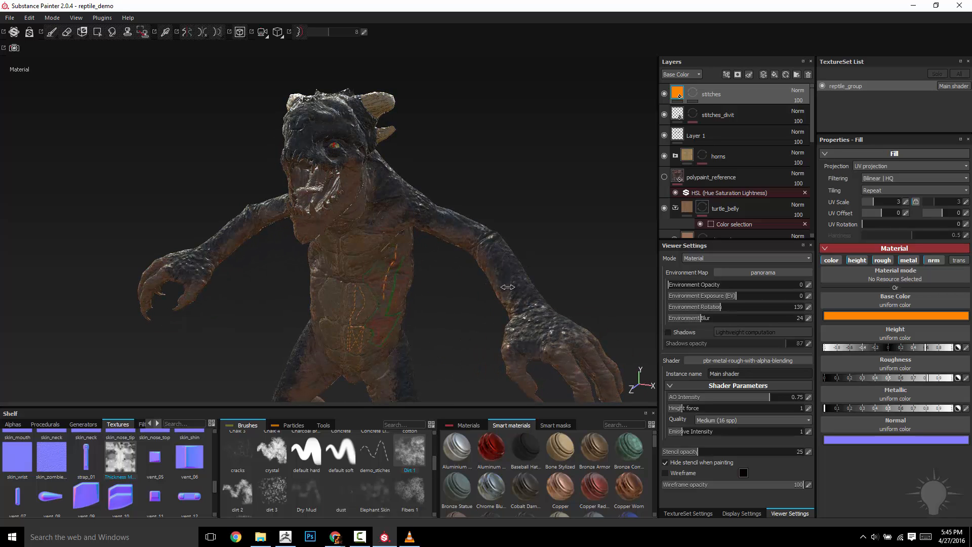
{"action": "left_click_drag", "start_coordinate": [448, 282], "coordinate": [282, 154], "text": "alt"}
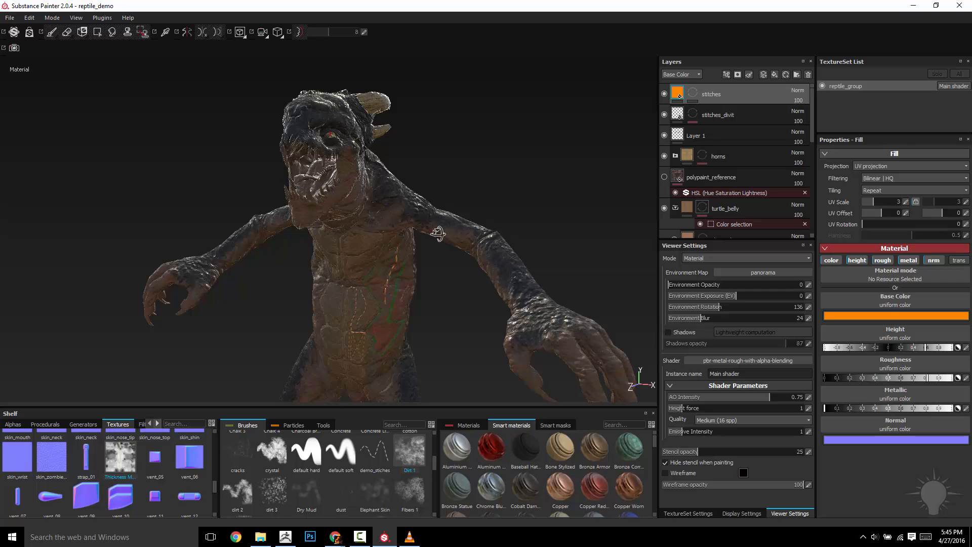
{"action": "left_click_drag", "start_coordinate": [438, 234], "coordinate": [456, 242], "text": "alt"}
{"action": "right_click_drag", "start_coordinate": [481, 247], "coordinate": [432, 250], "text": "shift"}
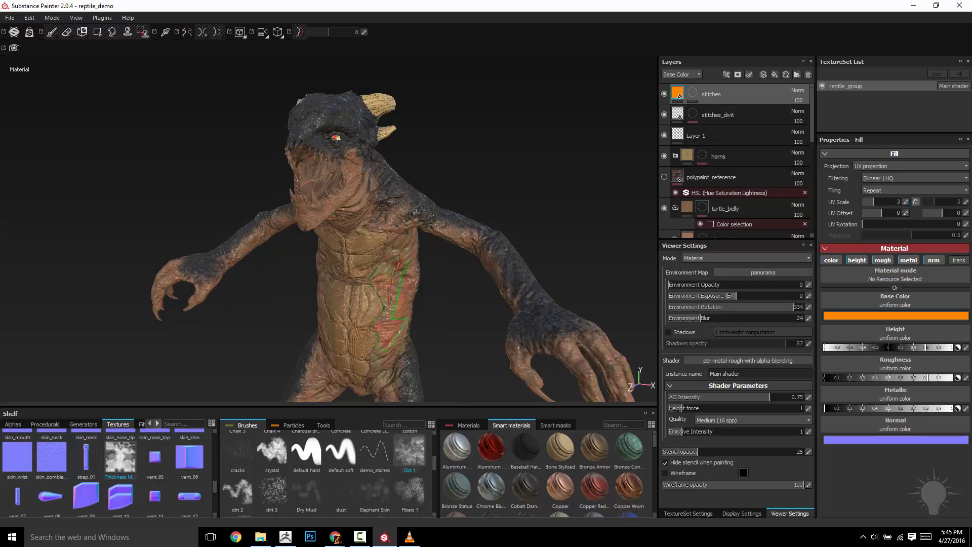
In the browser, view the Sub-Surface Scattering shader's page in the Shaders category of Substance Share, and return to Substance Painter.
{"action": "mouse_move", "coordinate": [0, 50]}
{"action": "left_mouse_down"}
{"action": "mouse_move", "coordinate": [434, 45]}
{"action": "mouse_move", "coordinate": [246, 32]}
{"action": "left_mouse_up"}
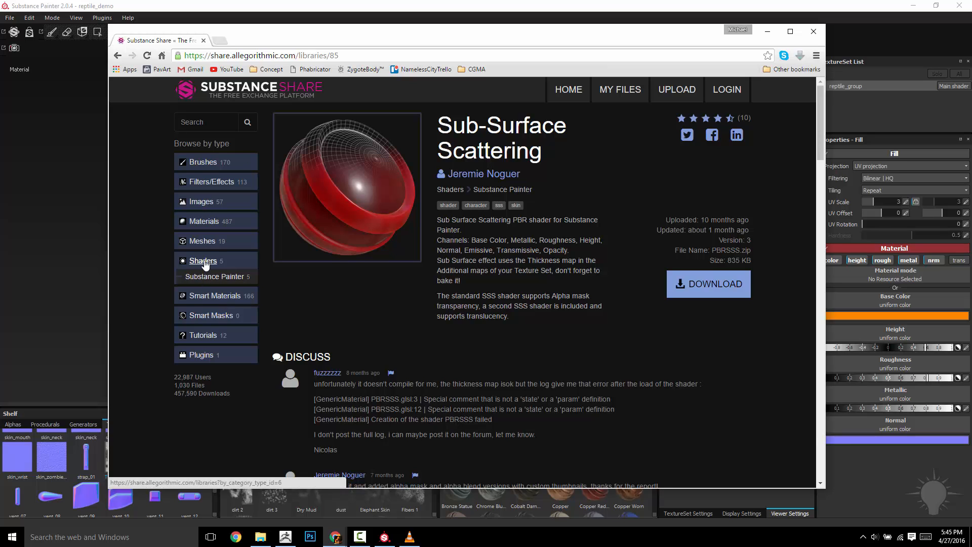
{"action": "left_click", "coordinate": [203, 261]}
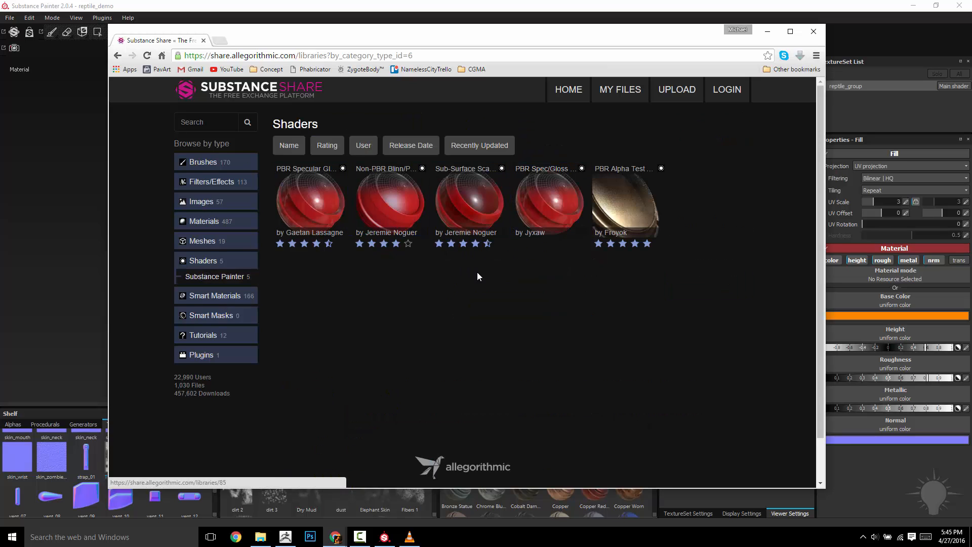
{"action": "left_click", "coordinate": [463, 173]}
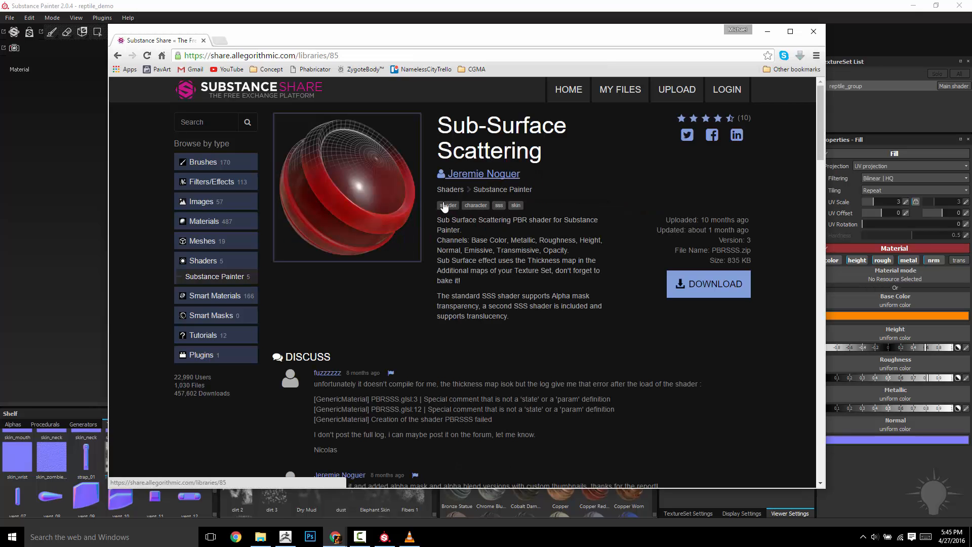
{"action": "key", "text": "alt+Tab"}
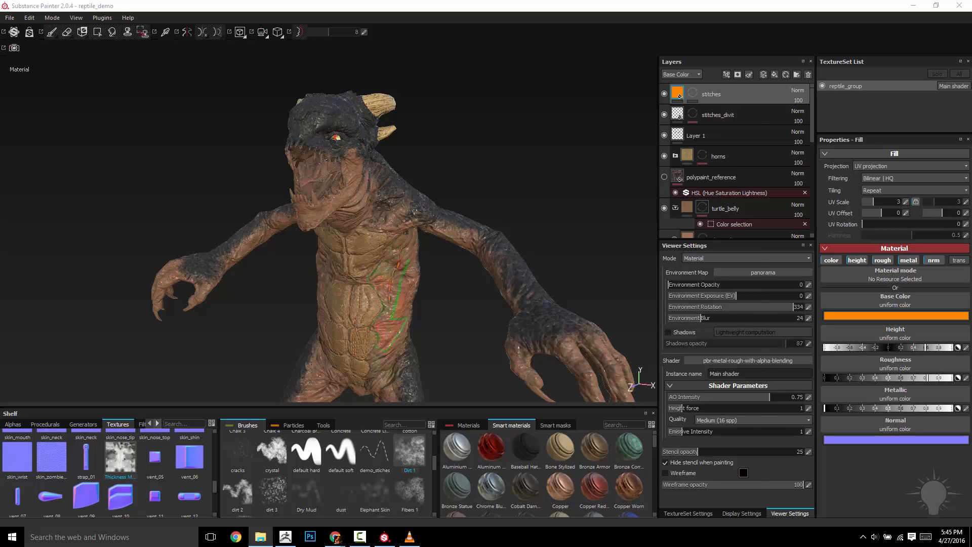
In File Explorer, browse to Documents > Substance Painter 2 > shelf > shaders to check the installed PBRSSS shader files.
{"action": "left_click", "coordinate": [260, 537]}
{"action": "double_click", "coordinate": [427, 232]}
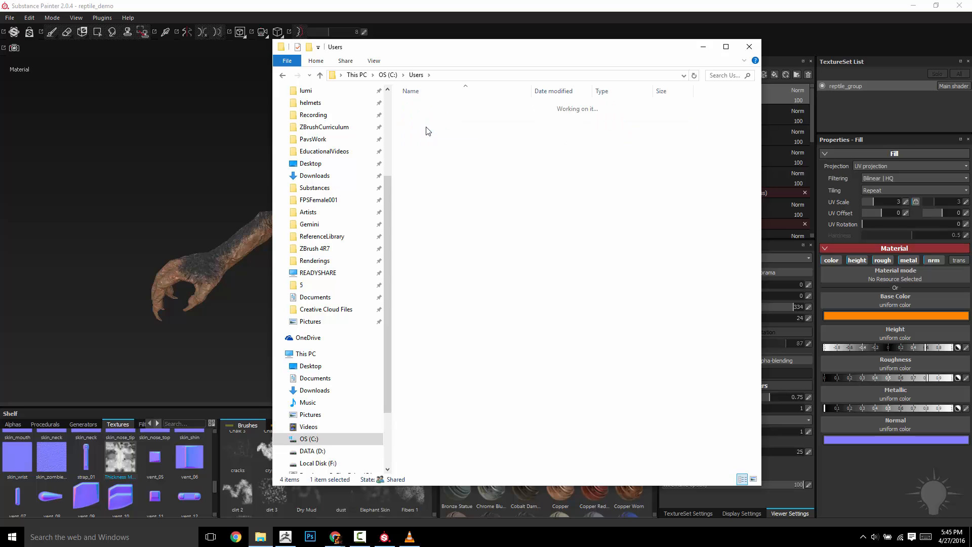
{"action": "double_click", "coordinate": [427, 132]}
{"action": "double_click", "coordinate": [433, 213]}
{"action": "double_click", "coordinate": [444, 343]}
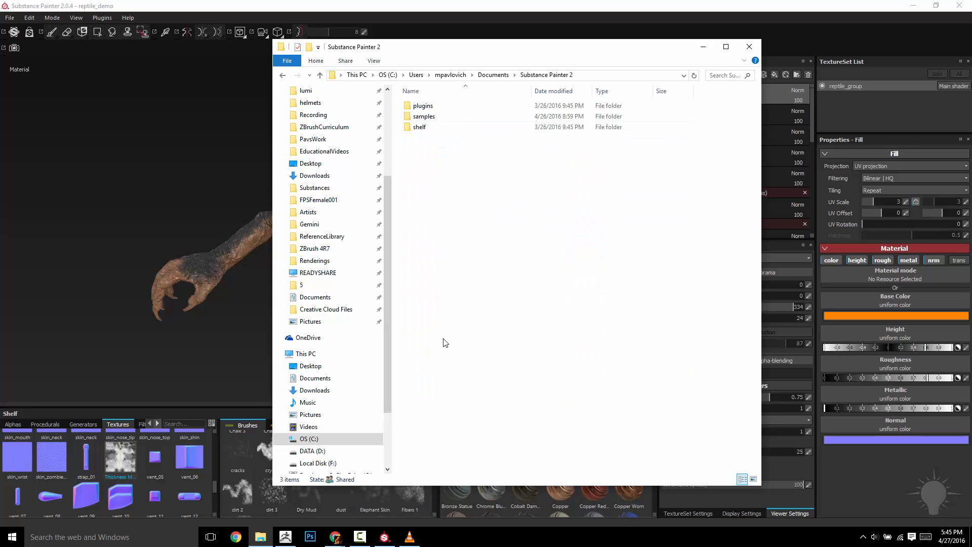
{"action": "double_click", "coordinate": [431, 127]}
{"action": "double_click", "coordinate": [453, 226]}
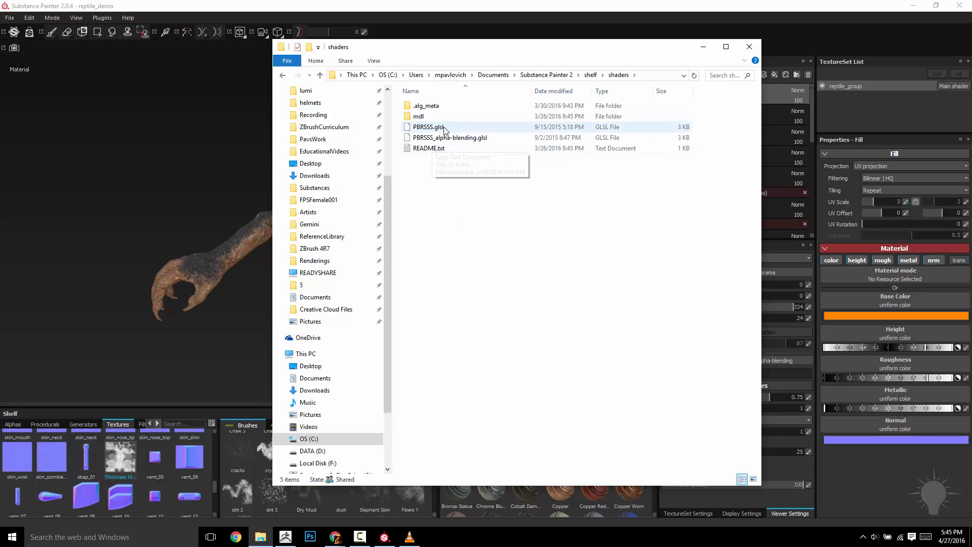
{"action": "left_click_drag", "start_coordinate": [582, 49], "coordinate": [0, 69]}
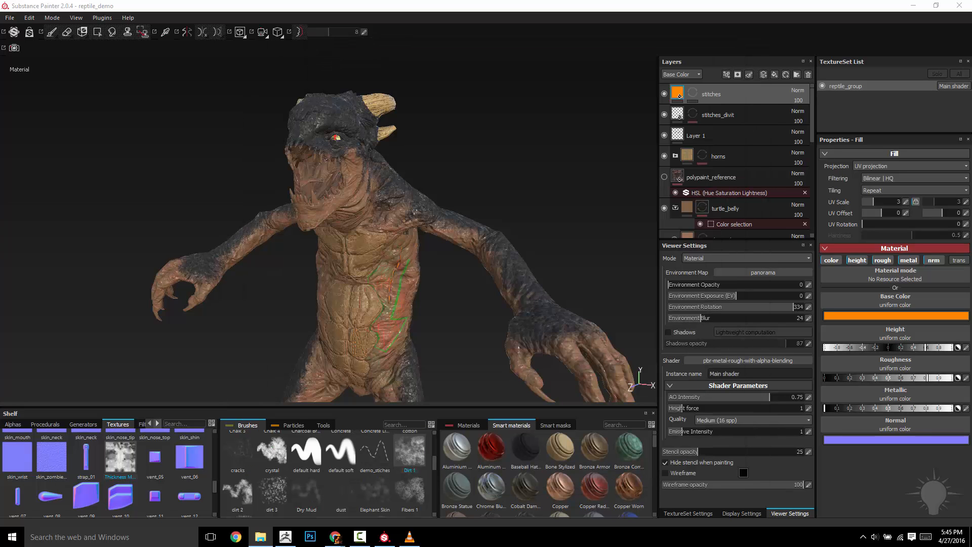
Change the viewer's shader to PBRSSS.
{"action": "left_click_drag", "start_coordinate": [462, 145], "coordinate": [495, 211], "text": "alt"}
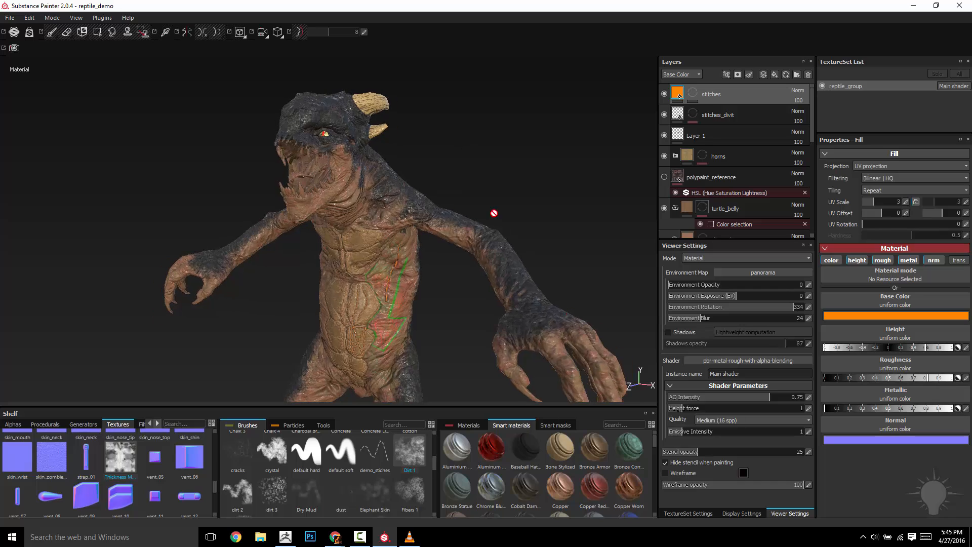
{"action": "left_click", "coordinate": [740, 359]}
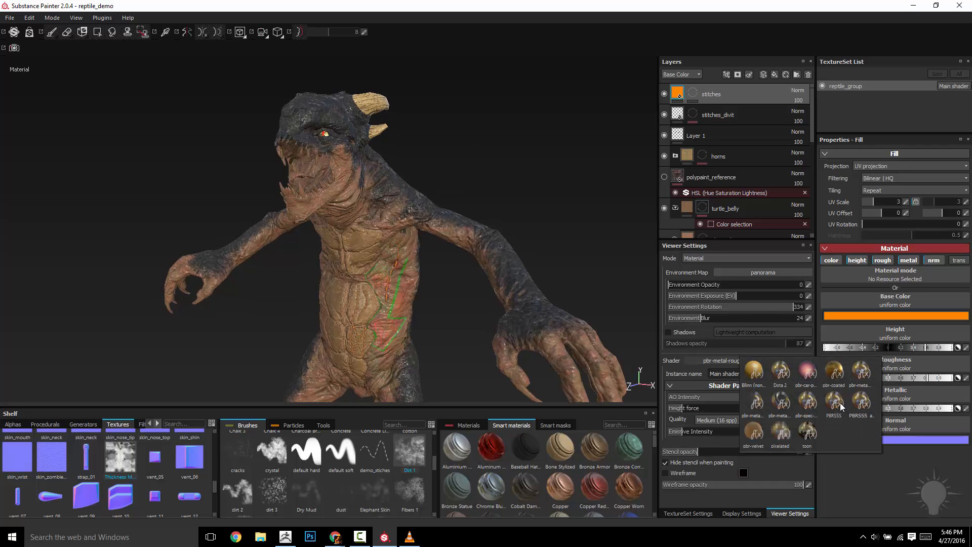
{"action": "mouse_move", "coordinate": [861, 407]}
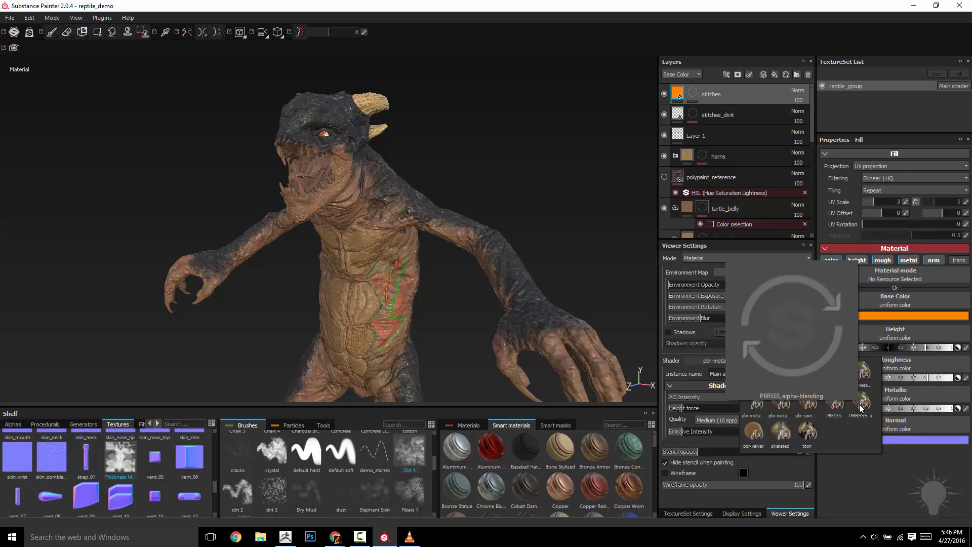
{"action": "left_click", "coordinate": [835, 411]}
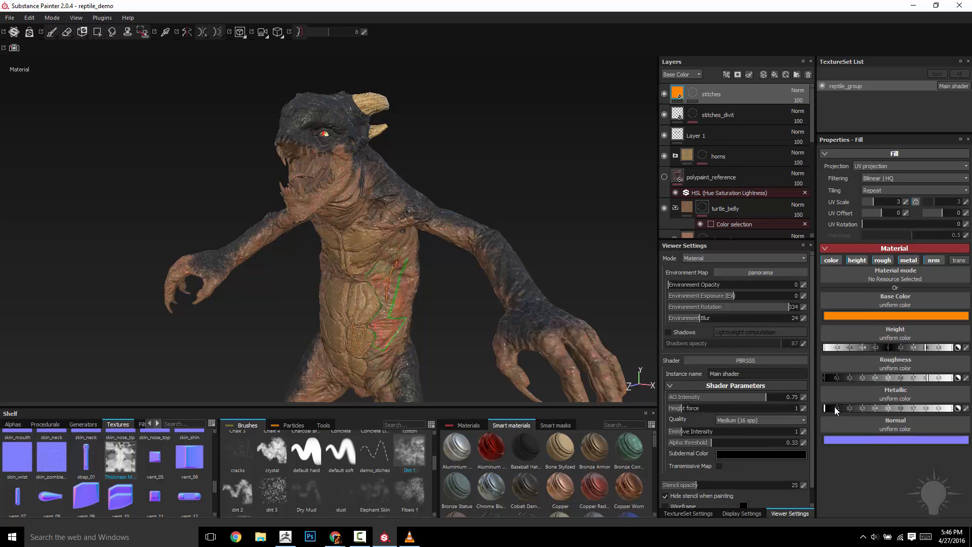
Set the shader's subdermal color to pure red, with RGB values 1, 0, 0.
{"action": "left_click_drag", "start_coordinate": [478, 148], "coordinate": [468, 149], "text": "alt"}
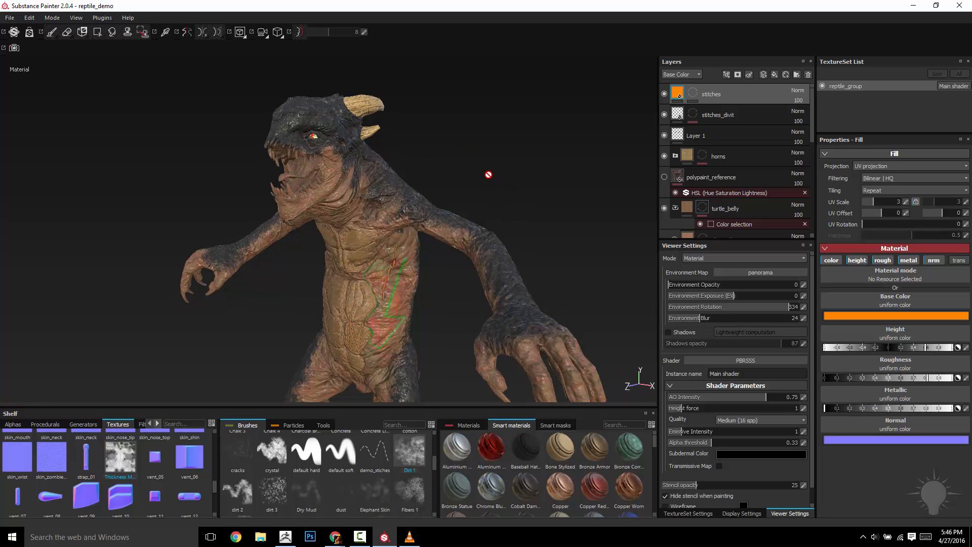
{"action": "middle_click_drag", "start_coordinate": [522, 197], "coordinate": [572, 243], "text": "alt"}
{"action": "right_click_drag", "start_coordinate": [573, 243], "coordinate": [599, 280], "text": "alt"}
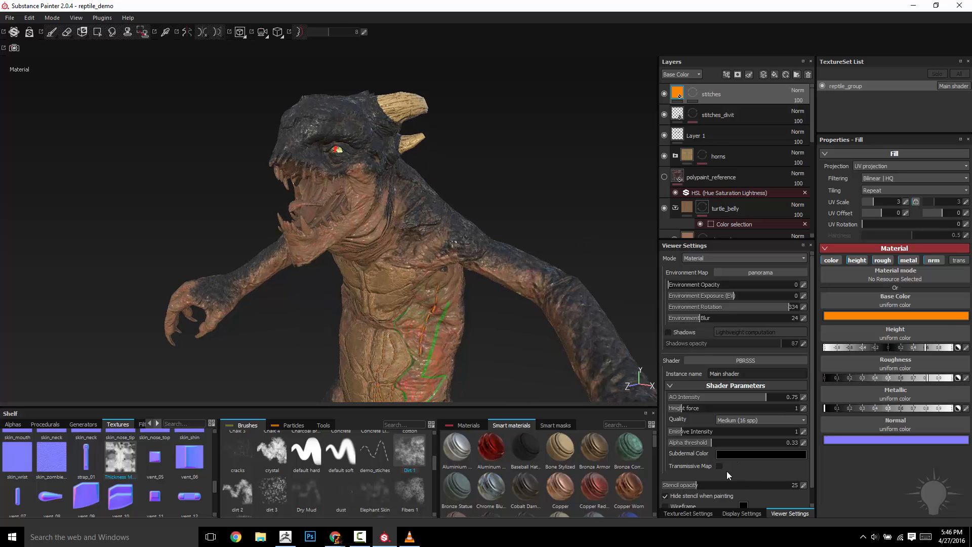
{"action": "left_click", "coordinate": [751, 455]}
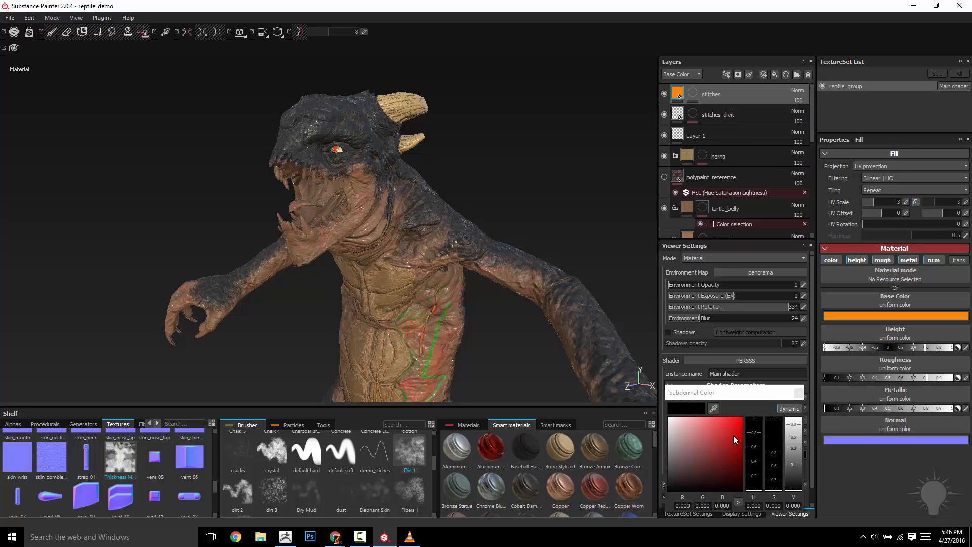
{"action": "left_click_drag", "start_coordinate": [735, 439], "coordinate": [743, 416]}
Examine the subsurface effect on the reptile under rotated environment lighting, and close the subdermal color picker.
{"action": "left_click_drag", "start_coordinate": [528, 223], "coordinate": [404, 144], "text": "alt"}
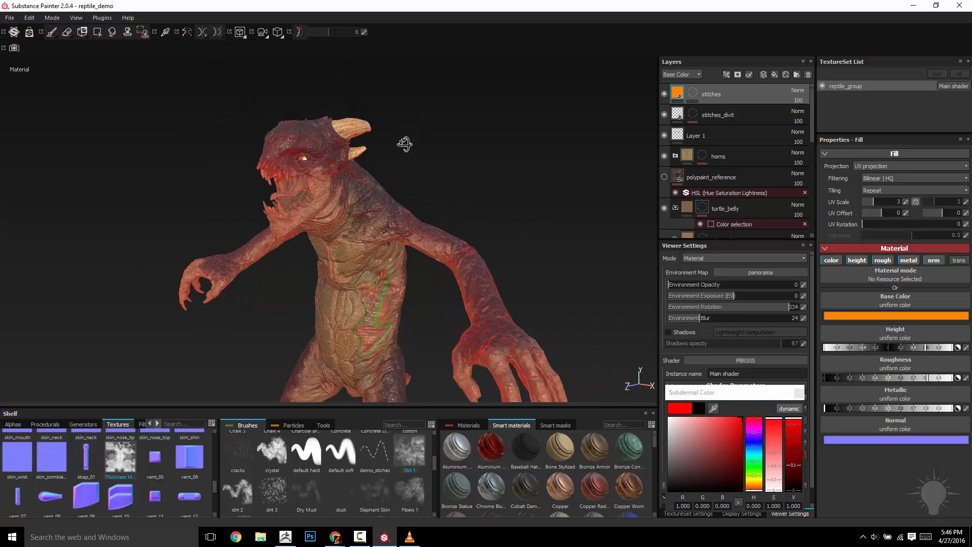
{"action": "right_click_drag", "start_coordinate": [569, 180], "coordinate": [635, 198], "text": "shift"}
{"action": "left_click_drag", "start_coordinate": [434, 187], "coordinate": [639, 191], "text": "alt"}
{"action": "right_click_drag", "start_coordinate": [583, 191], "coordinate": [554, 196], "text": "shift"}
{"action": "left_click_drag", "start_coordinate": [458, 196], "coordinate": [355, 197], "text": "alt"}
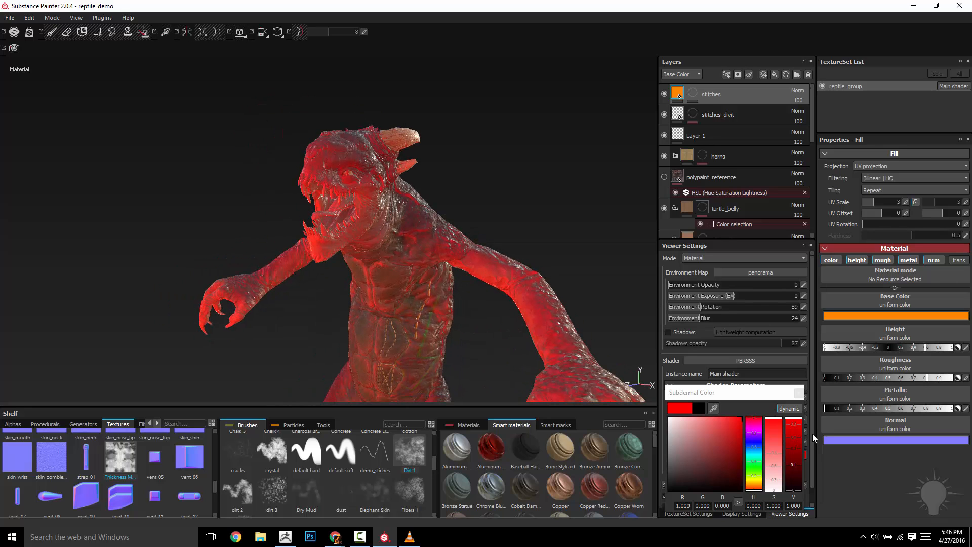
{"action": "left_click", "coordinate": [799, 393]}
Enable the shader's transmissive map option and rotate the environment lighting to about 328.
{"action": "middle_click_drag", "start_coordinate": [554, 294], "coordinate": [543, 283], "text": "alt"}
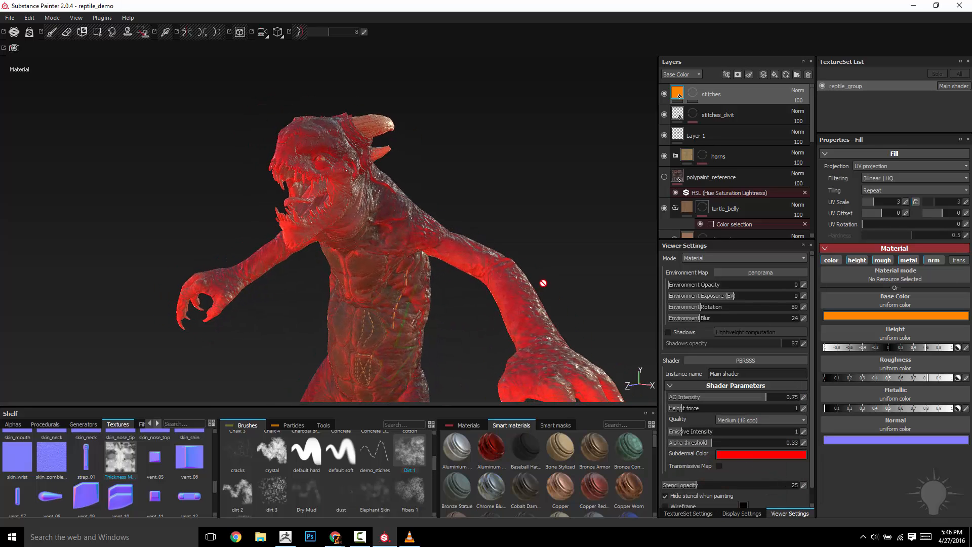
{"action": "left_click", "coordinate": [719, 466]}
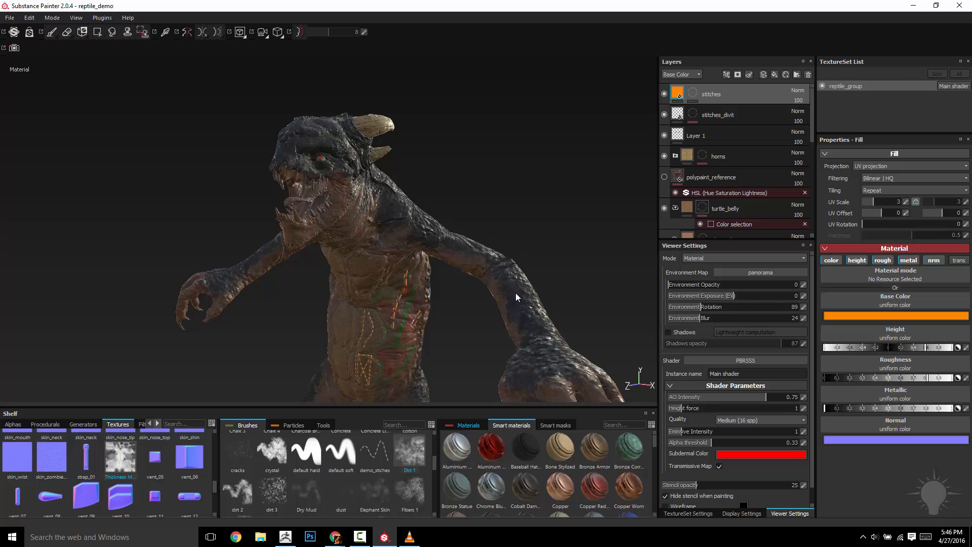
{"action": "right_click_drag", "start_coordinate": [517, 216], "coordinate": [493, 229], "text": "shift"}
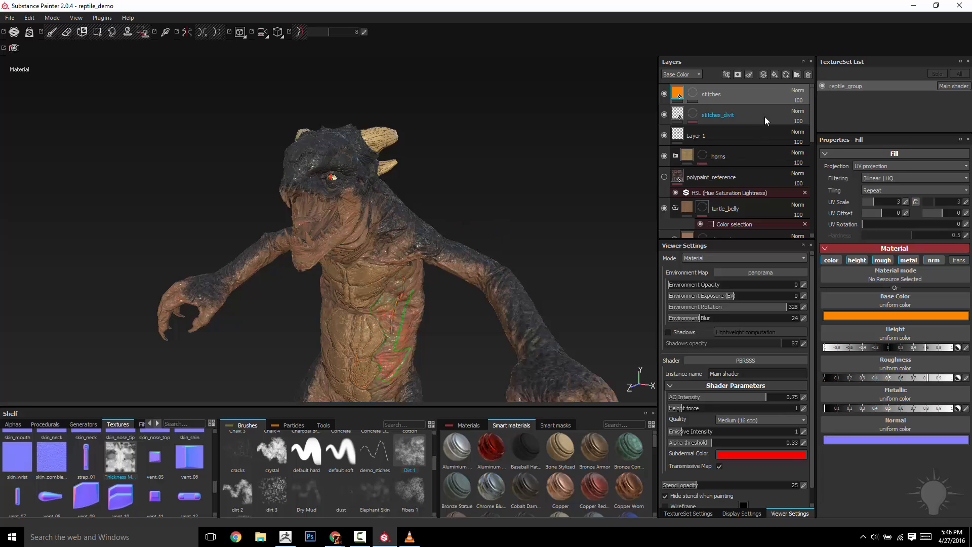
Add a fill layer above the stitches layer and disable its color, height, roughness, metallic and normal channels, leaving only transmissive.
{"action": "key", "text": "ctrl+shift+f"}
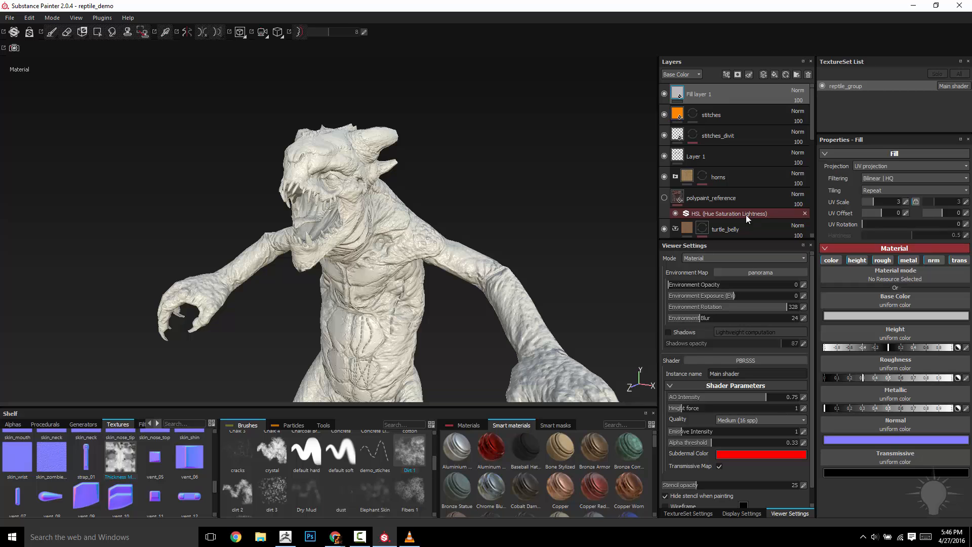
{"action": "left_click", "coordinate": [831, 261]}
{"action": "left_click", "coordinate": [856, 260]}
{"action": "left_click", "coordinate": [879, 260]}
{"action": "left_click", "coordinate": [908, 260]}
{"action": "left_click", "coordinate": [933, 261]}
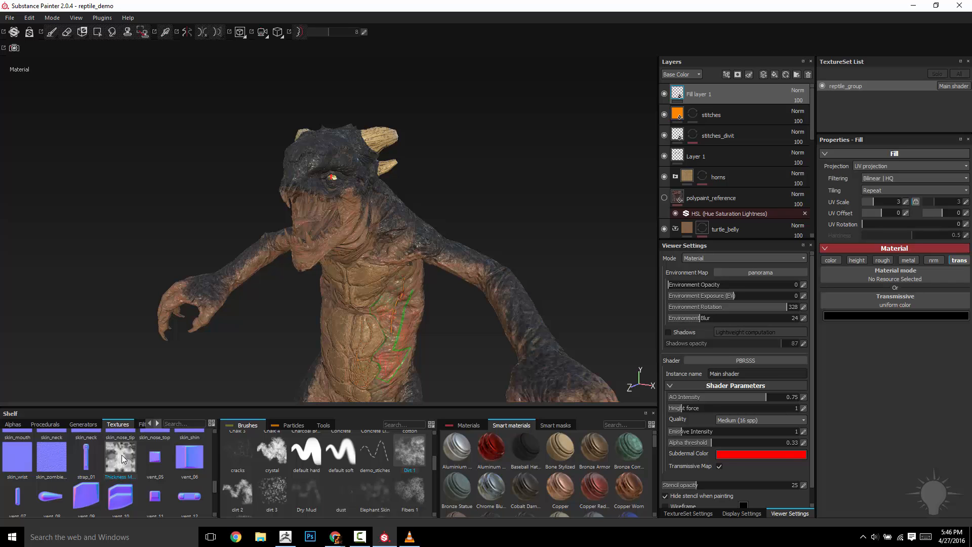
Assign the reptile_group thickness map to the fill layer's Transmissive channel and rotate the environment lighting to about 147 to inspect it.
{"action": "left_click_drag", "start_coordinate": [122, 454], "coordinate": [883, 300]}
{"action": "right_click_drag", "start_coordinate": [523, 228], "coordinate": [495, 226], "text": "shift"}
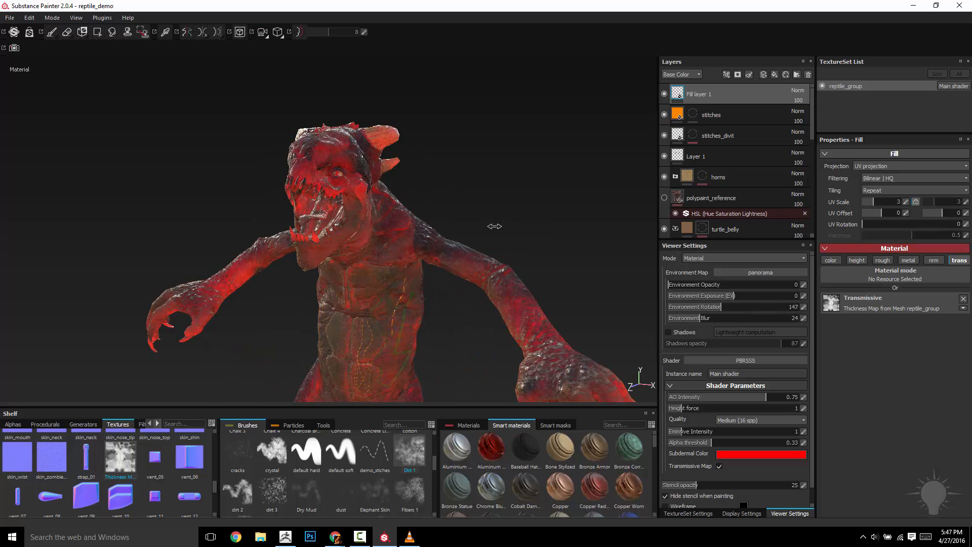
{"action": "left_click_drag", "start_coordinate": [528, 237], "coordinate": [462, 236], "text": "alt"}
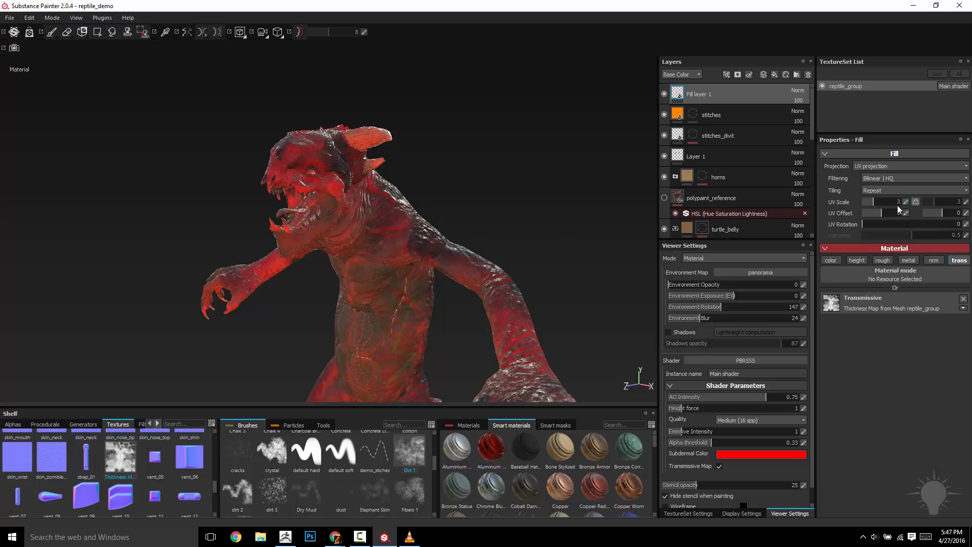
Set the fill layer's UV scale to 1 and check the scattering with the environment rotation at about 132.
{"action": "left_click", "coordinate": [906, 202]}
{"action": "type", "text": "1"}
{"action": "key", "text": "Return"}
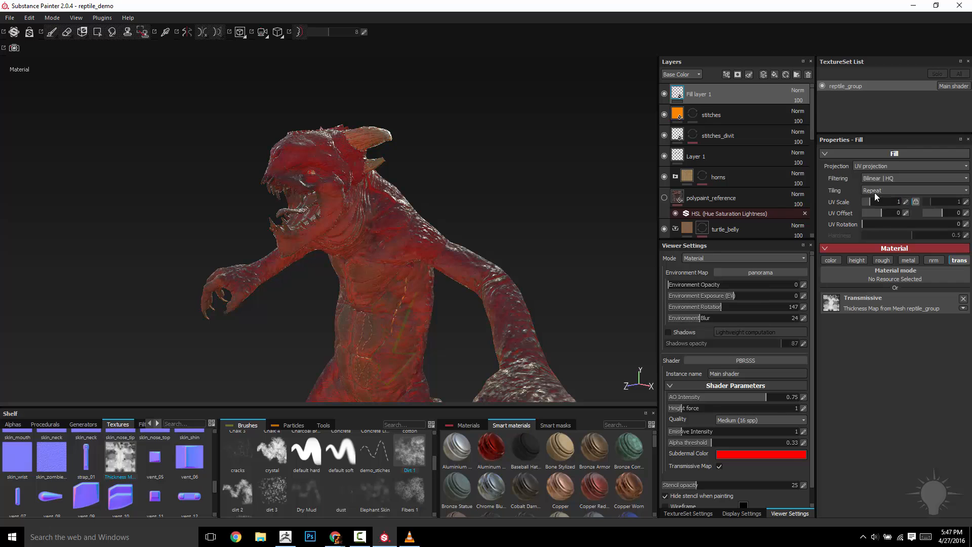
{"action": "mouse_move", "coordinate": [529, 208]}
{"action": "left_mouse_down", "text": "alt"}
{"action": "mouse_move", "coordinate": [580, 217]}
{"action": "mouse_move", "coordinate": [521, 216]}
{"action": "left_mouse_up", "text": "alt"}
{"action": "right_click_drag", "start_coordinate": [529, 216], "coordinate": [618, 218], "text": "shift"}
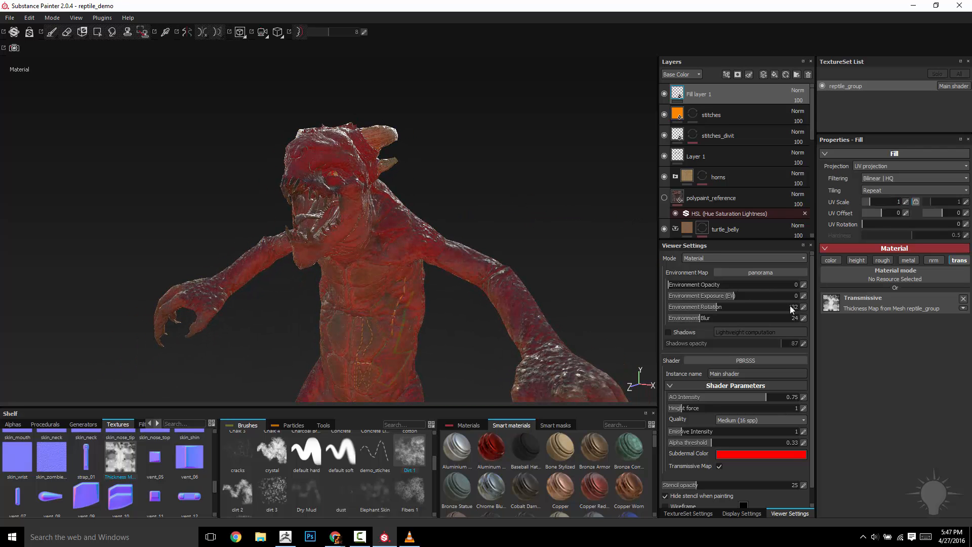
{"action": "mouse_move", "coordinate": [118, 463]}
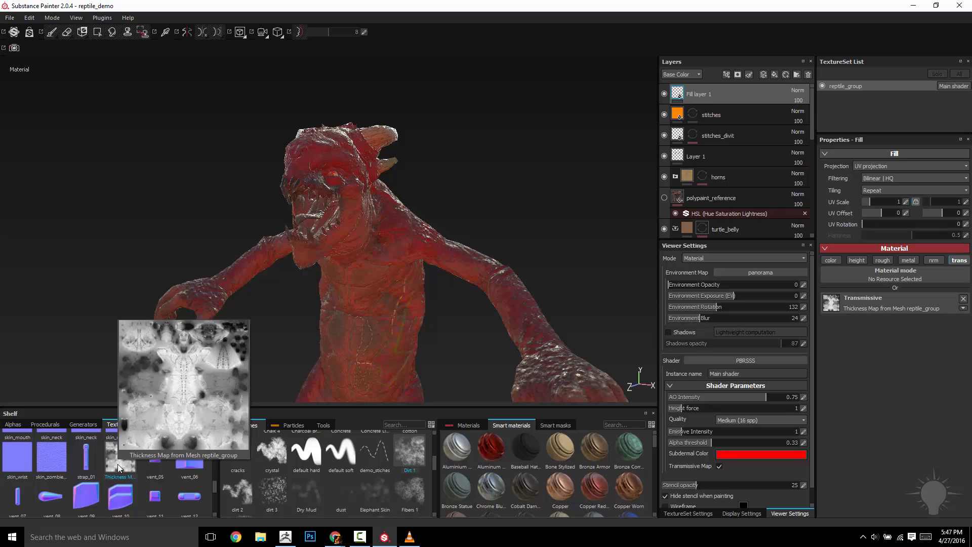
Try inverting the fill layer with a directly added Levels effect, and remove that effect.
{"action": "left_click_drag", "start_coordinate": [118, 464], "coordinate": [558, 224]}
{"action": "right_click", "coordinate": [679, 94]}
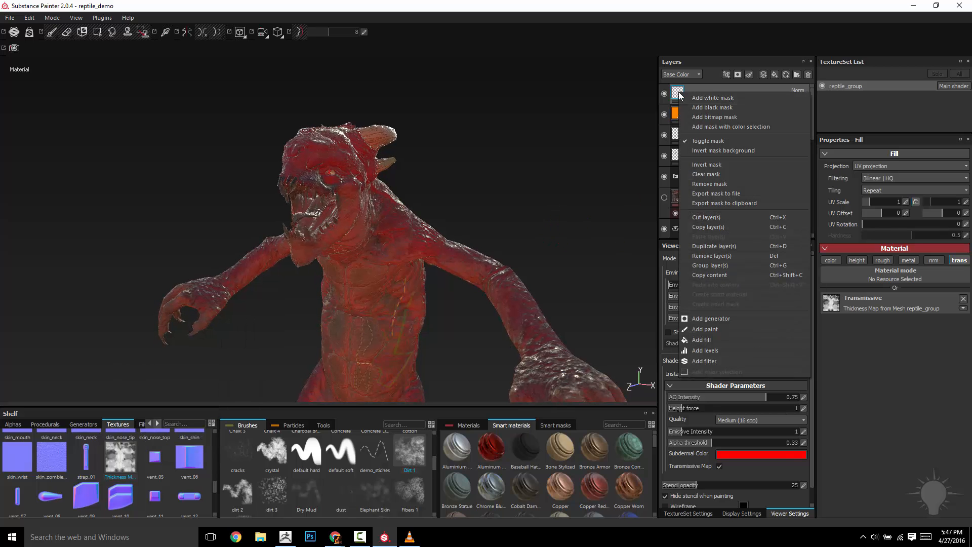
{"action": "left_click", "coordinate": [700, 353]}
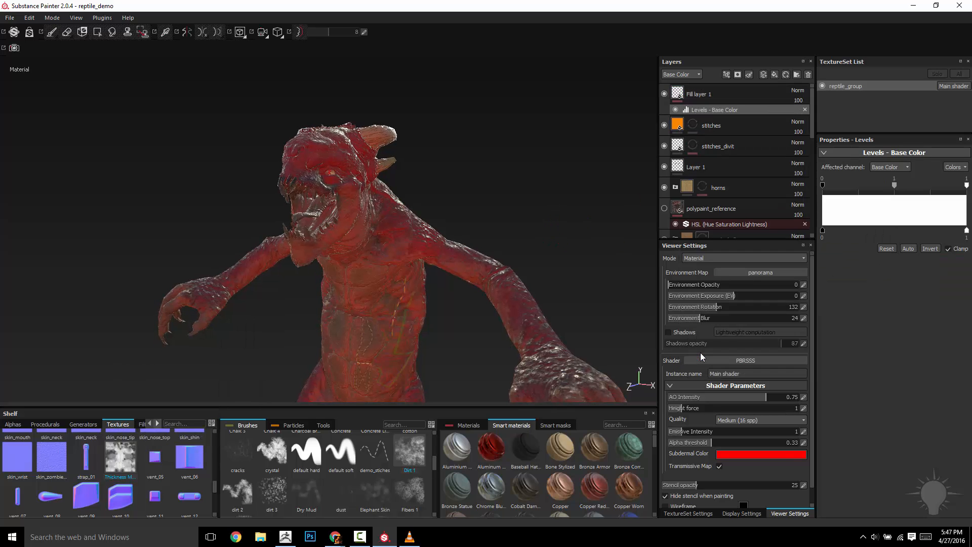
{"action": "left_click", "coordinate": [931, 249]}
{"action": "left_click", "coordinate": [805, 110]}
Add a Fill effect to Fill layer 1 and disable its color, height, roughness, metallic and normal channels, leaving only transmissive.
{"action": "mouse_move", "coordinate": [681, 95]}
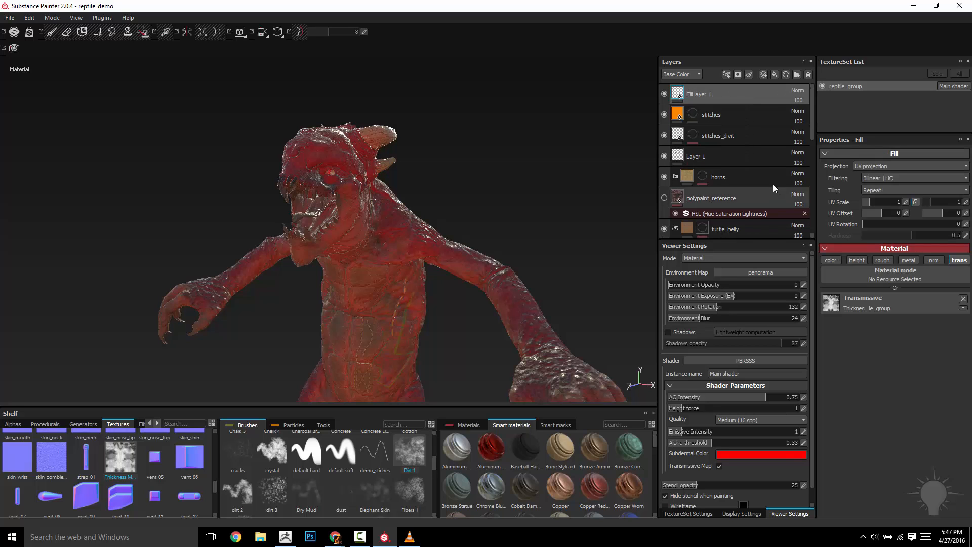
{"action": "right_click", "coordinate": [701, 96]}
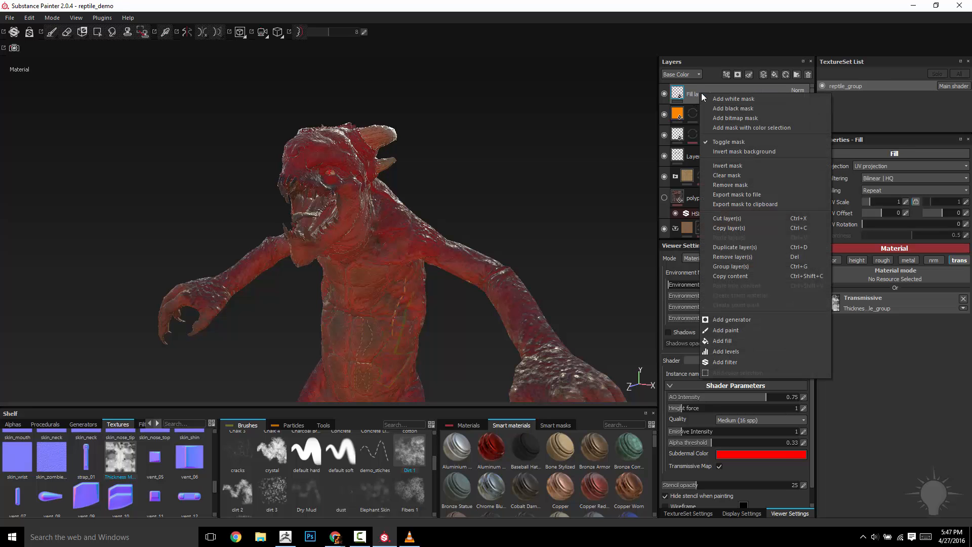
{"action": "left_click", "coordinate": [738, 341]}
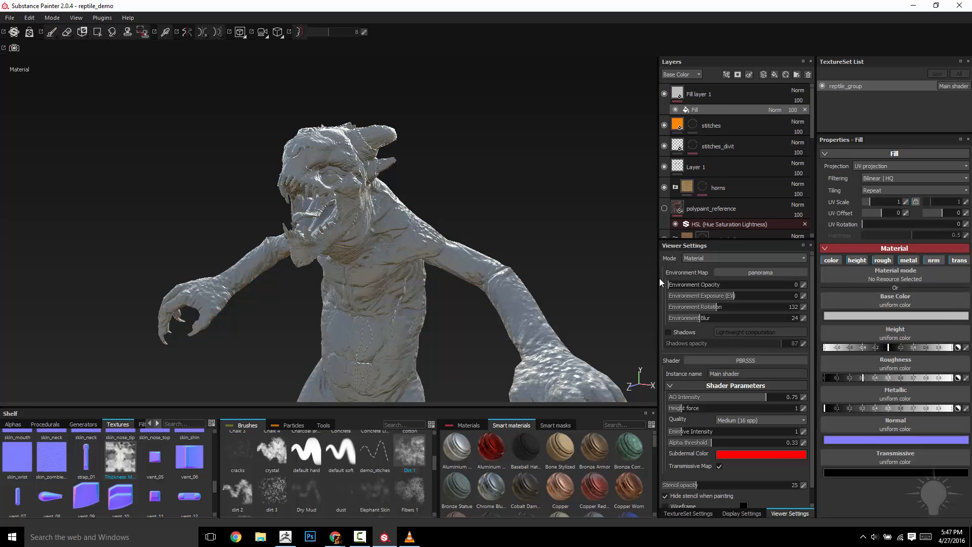
{"action": "left_click_drag", "start_coordinate": [479, 199], "coordinate": [547, 193], "text": "alt"}
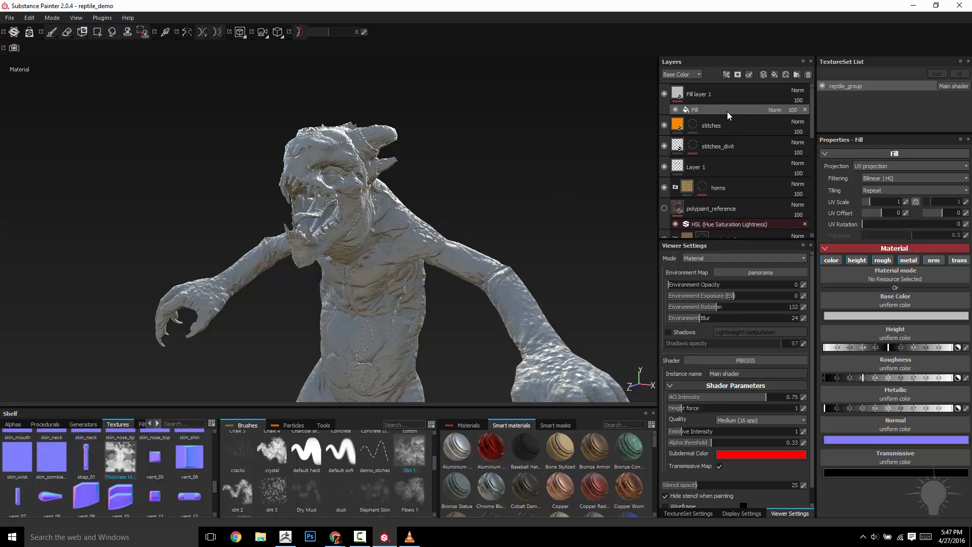
{"action": "left_click_drag", "start_coordinate": [493, 178], "coordinate": [516, 136], "text": "alt"}
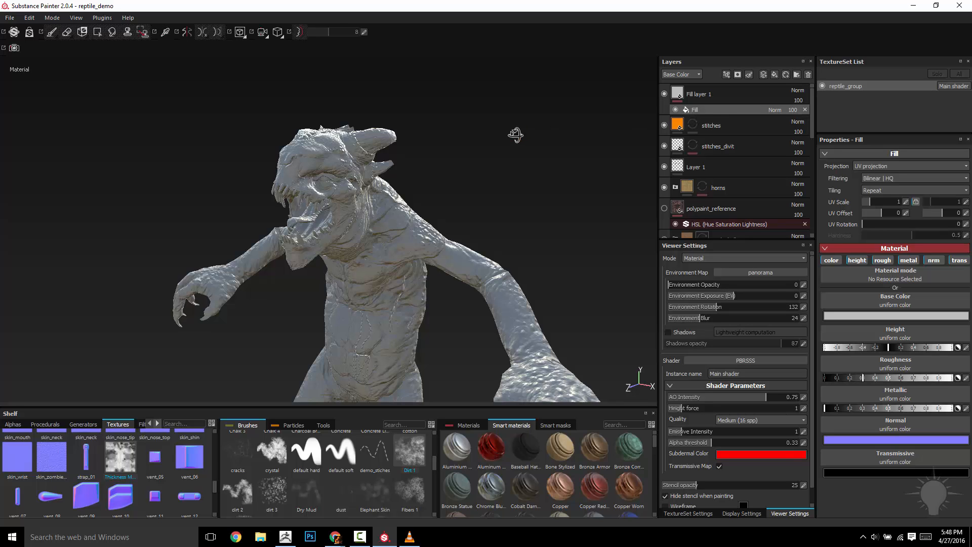
{"action": "left_click", "coordinate": [831, 260]}
{"action": "left_click", "coordinate": [857, 260]}
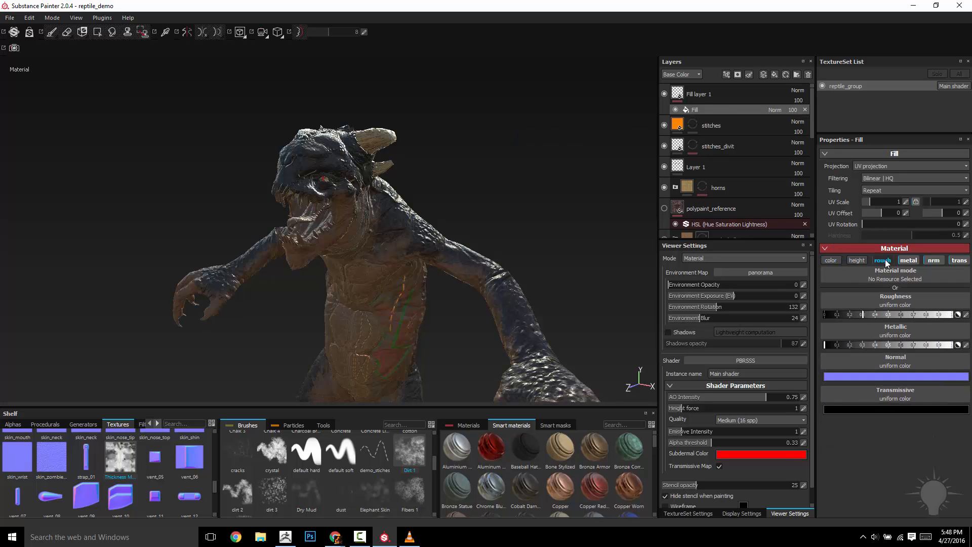
{"action": "left_click", "coordinate": [882, 260]}
{"action": "left_click", "coordinate": [908, 260]}
{"action": "left_click", "coordinate": [934, 261]}
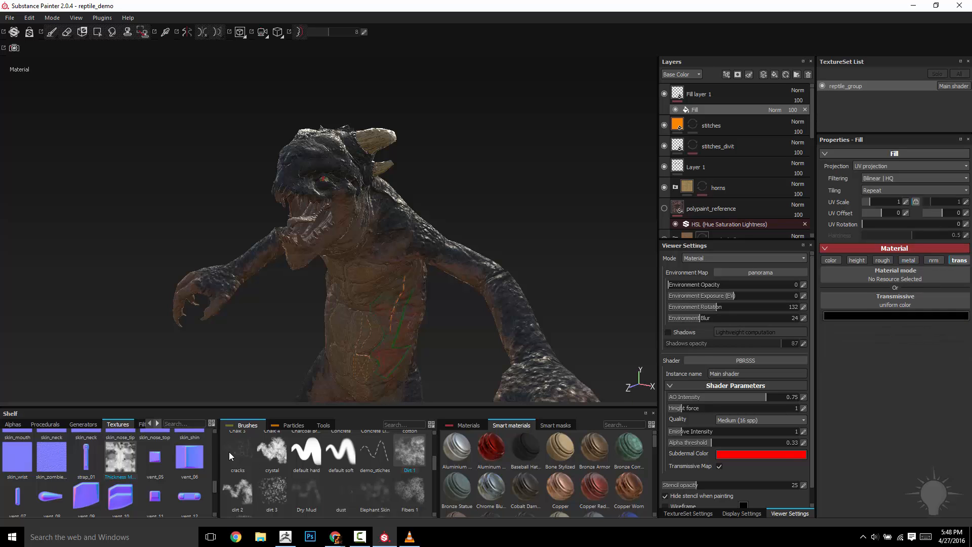
Assign the reptile_group thickness map to the Fill effect's Transmissive channel and rotate the environment lighting to about 161.
{"action": "left_click_drag", "start_coordinate": [116, 461], "coordinate": [891, 298]}
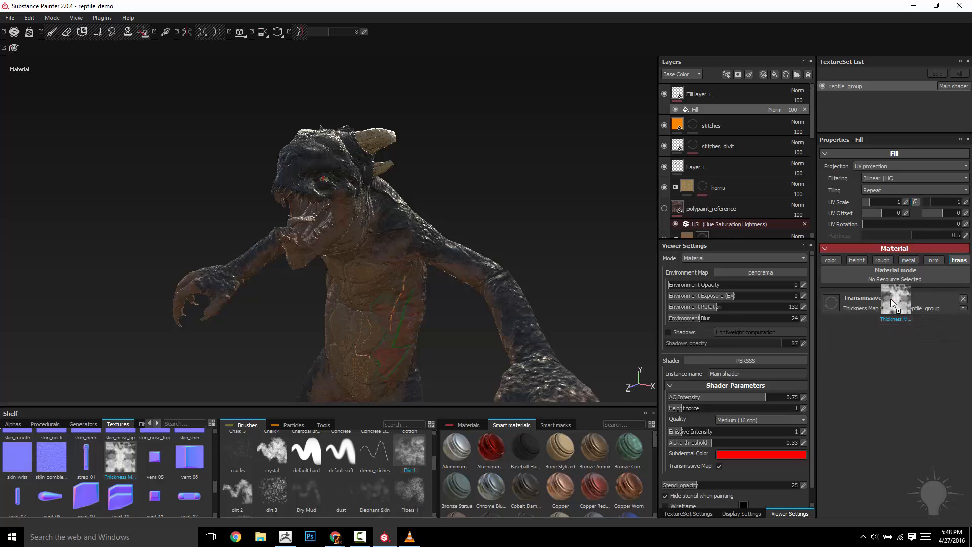
{"action": "left_click_drag", "start_coordinate": [509, 246], "coordinate": [492, 241], "text": "alt"}
{"action": "right_click_drag", "start_coordinate": [492, 241], "coordinate": [491, 212], "text": "shift"}
{"action": "left_click_drag", "start_coordinate": [491, 213], "coordinate": [530, 220], "text": "alt"}
Add a Levels effect above the Fill effect and set its affected channel to Transmissive.
{"action": "right_click", "coordinate": [696, 109]}
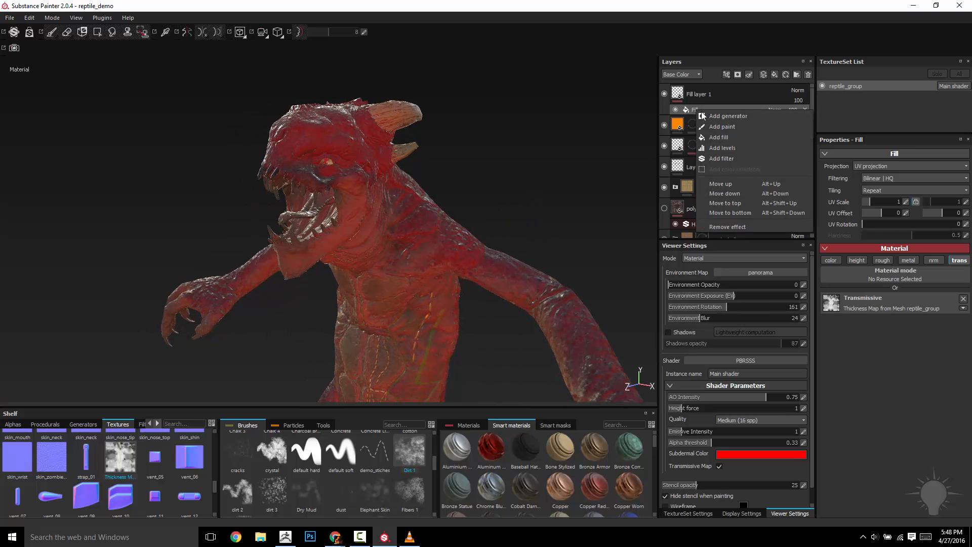
{"action": "left_click", "coordinate": [727, 148]}
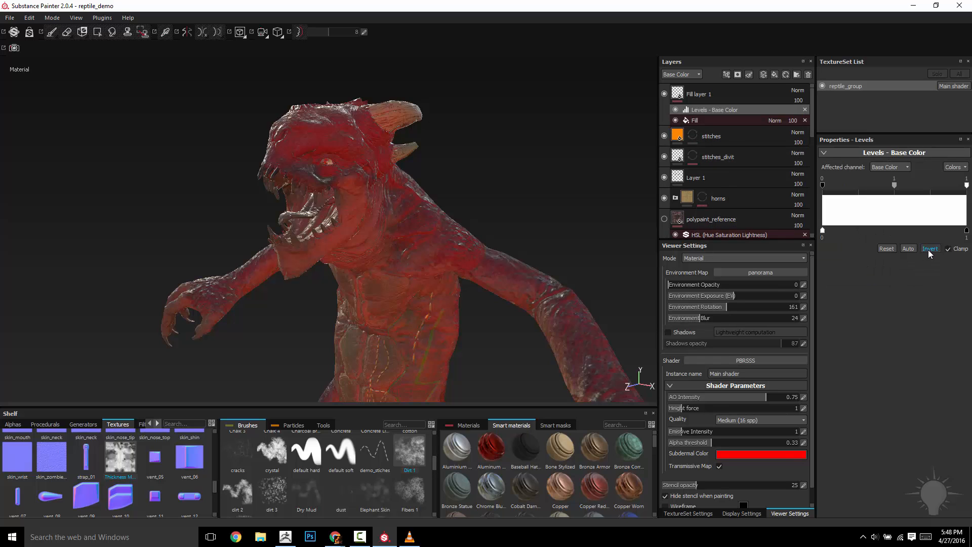
{"action": "left_click", "coordinate": [887, 167]}
{"action": "left_click", "coordinate": [883, 208]}
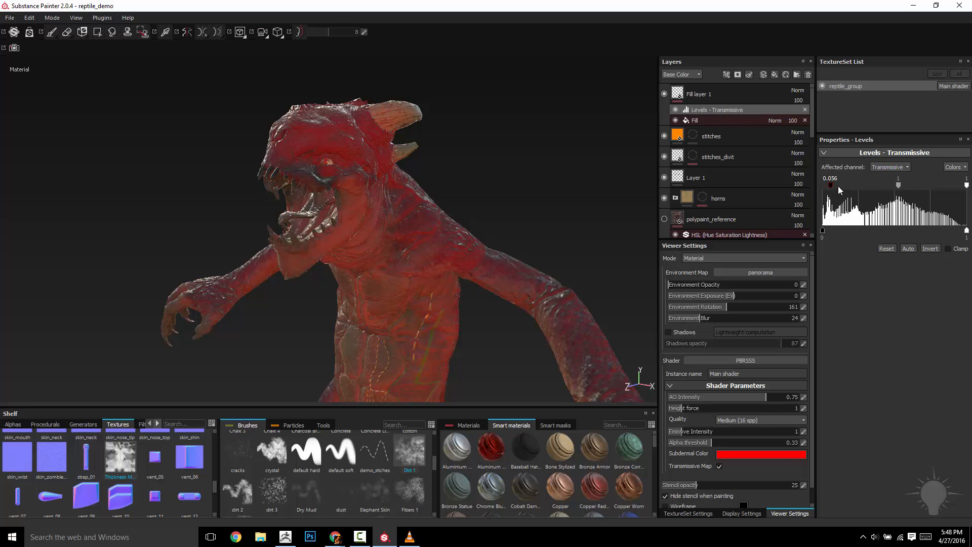
Invert the Transmissive levels and set the input black point to 0 and the input white point to about 0.105.
{"action": "left_click_drag", "start_coordinate": [861, 186], "coordinate": [861, 186]}
{"action": "left_click_drag", "start_coordinate": [966, 186], "coordinate": [918, 194]}
{"action": "left_click_drag", "start_coordinate": [320, 190], "coordinate": [352, 194], "text": "alt"}
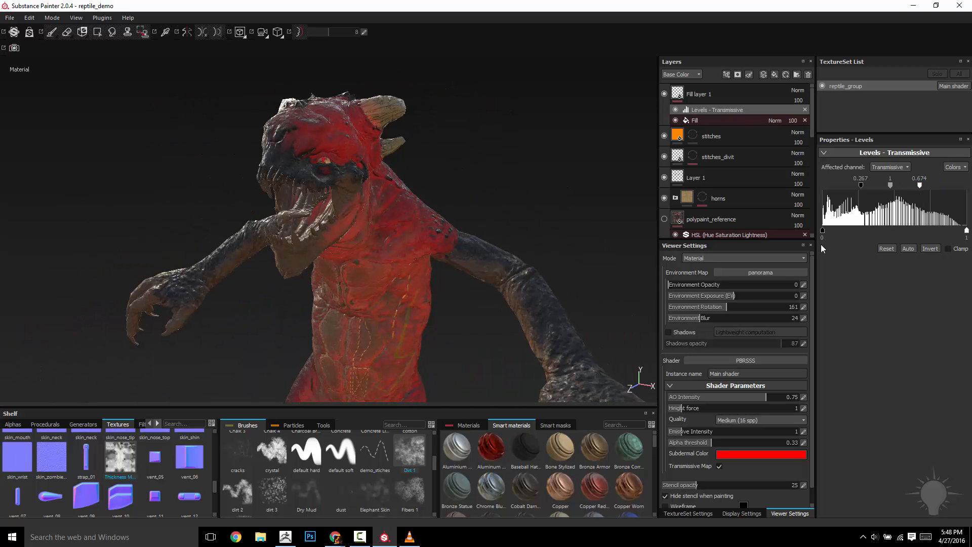
{"action": "left_click", "coordinate": [926, 249]}
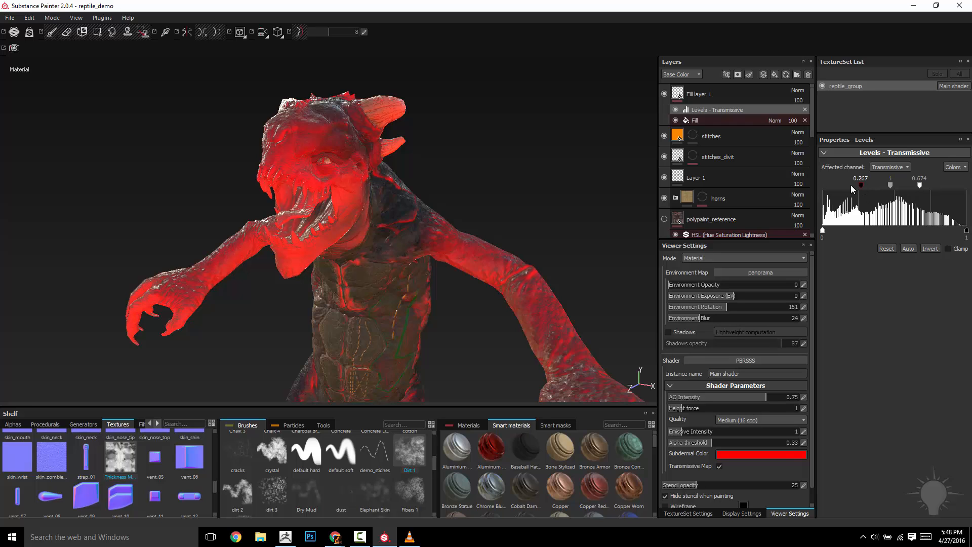
{"action": "left_click_drag", "start_coordinate": [920, 186], "coordinate": [838, 195]}
Examine the scattering on the reptile's claws, feet, horns and mouth from several angles.
{"action": "left_click_drag", "start_coordinate": [246, 191], "coordinate": [582, 205], "text": "alt"}
{"action": "right_click_drag", "start_coordinate": [301, 212], "coordinate": [324, 258], "text": "alt"}
{"action": "middle_click_drag", "start_coordinate": [334, 258], "coordinate": [343, 191], "text": "alt"}
{"action": "left_click_drag", "start_coordinate": [342, 191], "coordinate": [202, 223], "text": "alt"}
{"action": "middle_click_drag", "start_coordinate": [203, 223], "coordinate": [202, 165], "text": "alt"}
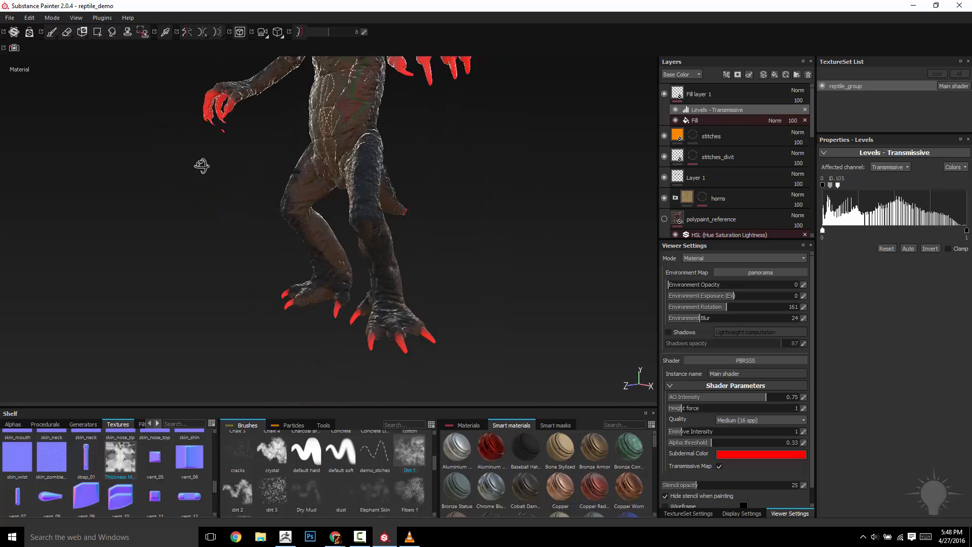
{"action": "left_click_drag", "start_coordinate": [202, 165], "coordinate": [397, 226], "text": "alt"}
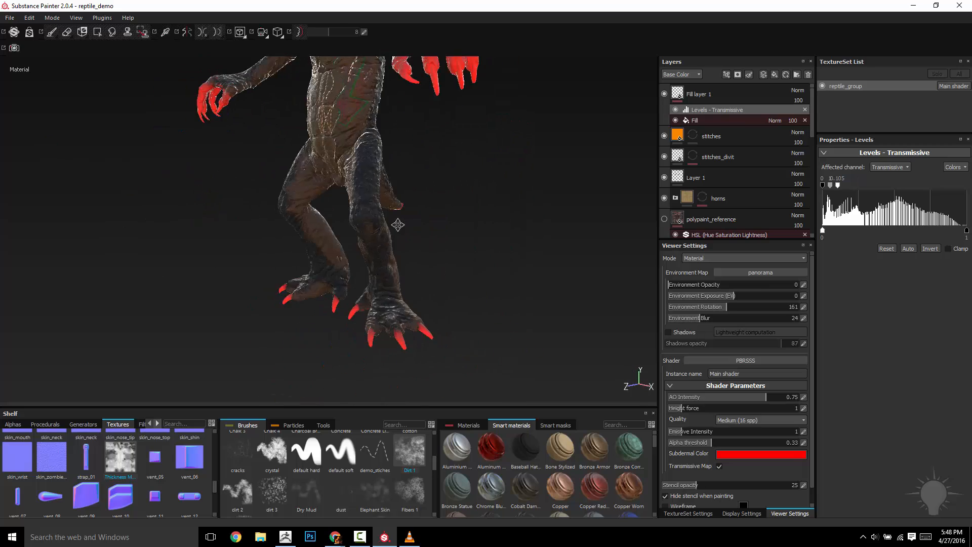
{"action": "middle_click_drag", "start_coordinate": [397, 226], "coordinate": [466, 324], "text": "alt"}
{"action": "right_click_drag", "start_coordinate": [465, 324], "coordinate": [494, 349], "text": "alt"}
{"action": "middle_click_drag", "start_coordinate": [494, 349], "coordinate": [468, 375], "text": "alt"}
{"action": "right_click_drag", "start_coordinate": [468, 374], "coordinate": [463, 335], "text": "alt"}
{"action": "middle_click_drag", "start_coordinate": [464, 334], "coordinate": [436, 238], "text": "alt"}
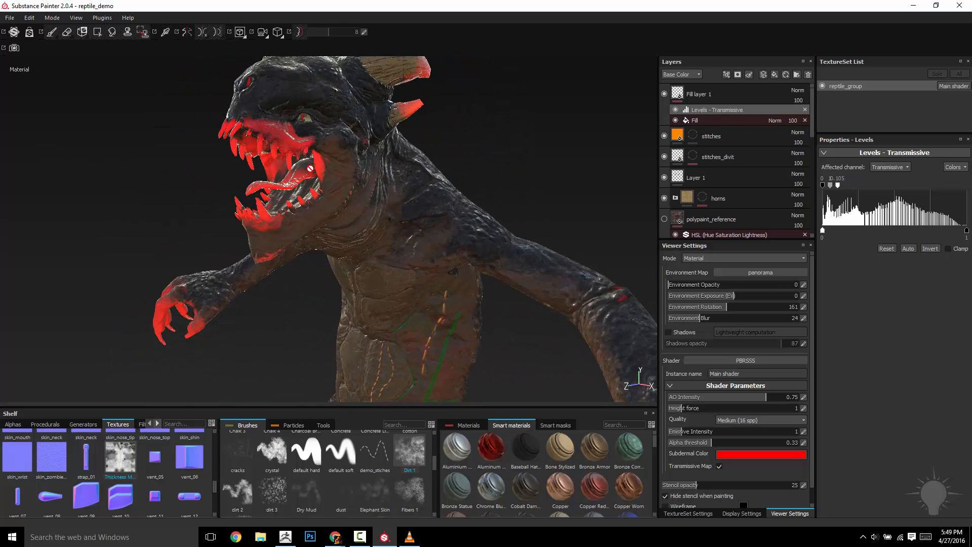
{"action": "left_click_drag", "start_coordinate": [346, 208], "coordinate": [392, 214], "text": "alt"}
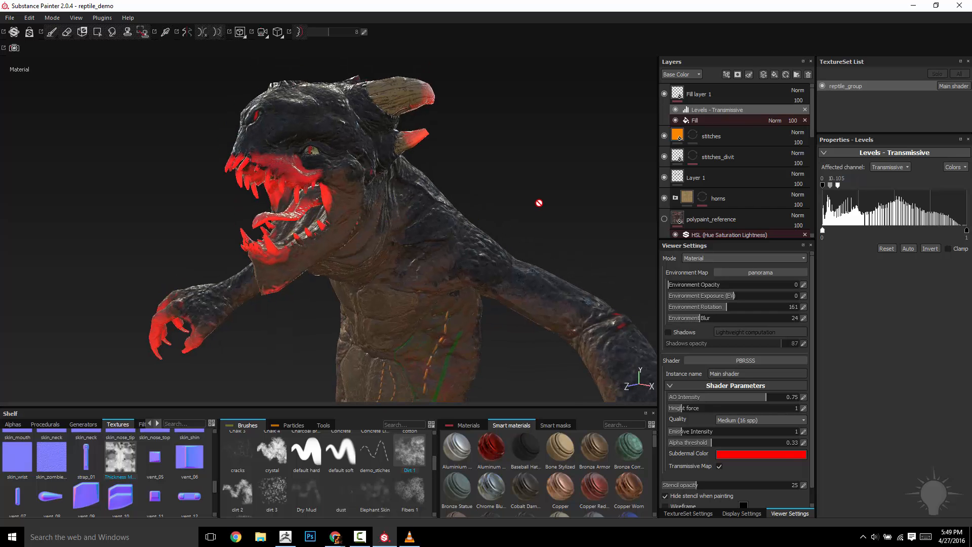
Try a bright blue Subdermal Color of about R 0.000, G 0.339, B 0.969 in the shader.
{"action": "left_click", "coordinate": [734, 453]}
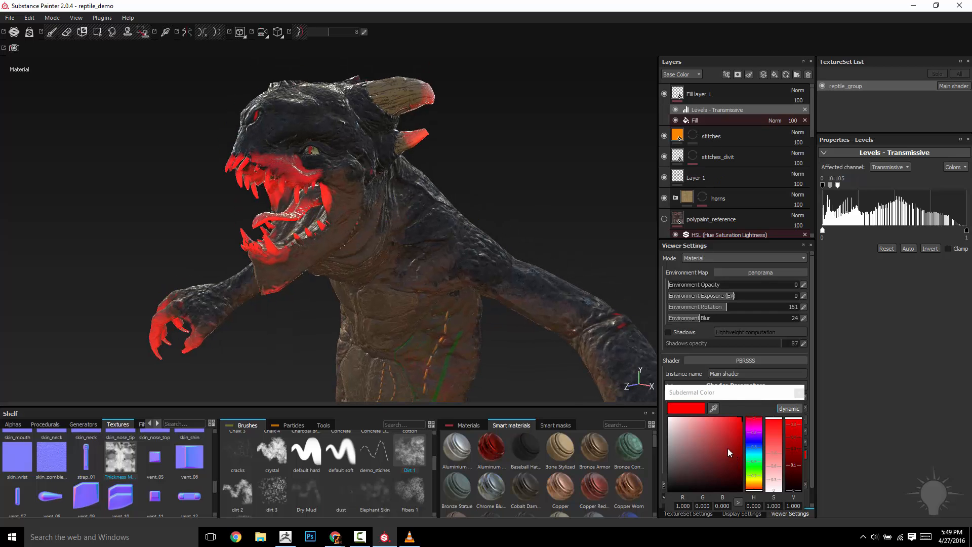
{"action": "mouse_move", "coordinate": [727, 448]}
{"action": "left_mouse_down"}
{"action": "mouse_move", "coordinate": [727, 469]}
{"action": "mouse_move", "coordinate": [744, 466]}
{"action": "mouse_move", "coordinate": [748, 420]}
{"action": "mouse_move", "coordinate": [746, 490]}
{"action": "mouse_move", "coordinate": [753, 461]}
{"action": "mouse_move", "coordinate": [748, 483]}
{"action": "mouse_move", "coordinate": [682, 477]}
{"action": "mouse_move", "coordinate": [753, 467]}
{"action": "mouse_move", "coordinate": [756, 424]}
{"action": "left_mouse_up"}
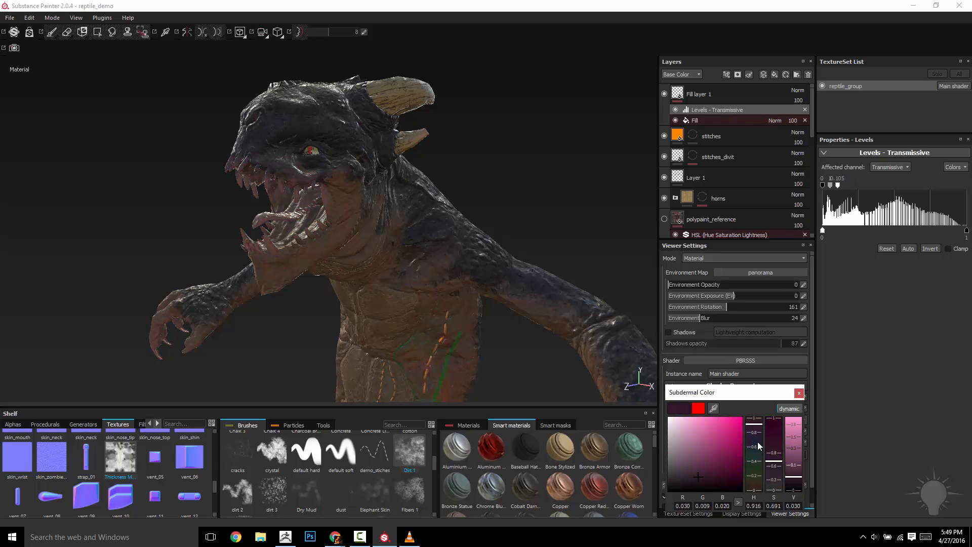
{"action": "left_click_drag", "start_coordinate": [690, 469], "coordinate": [742, 420]}
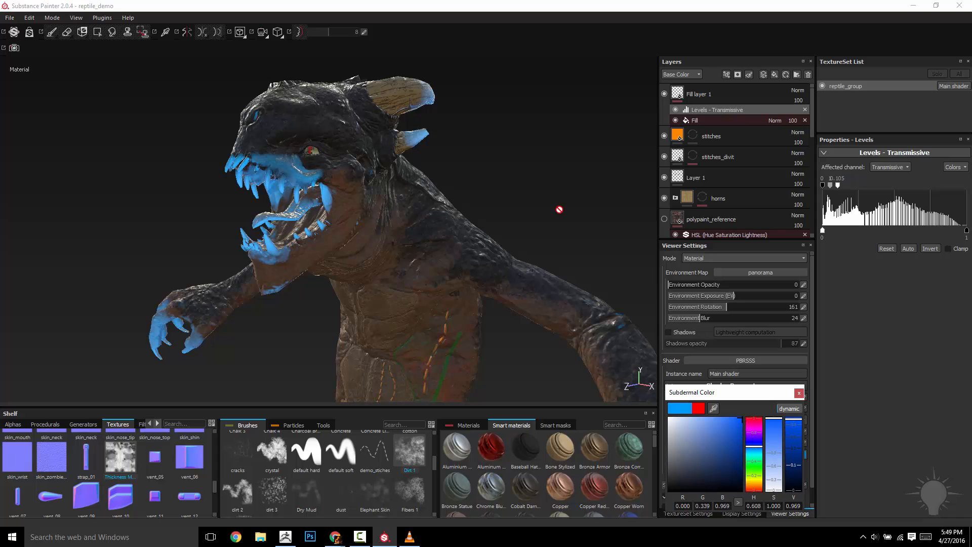
{"action": "left_click_drag", "start_coordinate": [559, 208], "coordinate": [588, 189], "text": "alt"}
Set the Subdermal Color to dark red, R 0.070, G 0.005, B 0.003, and rotate the environment lighting to about 174.
{"action": "left_click", "coordinate": [719, 477]}
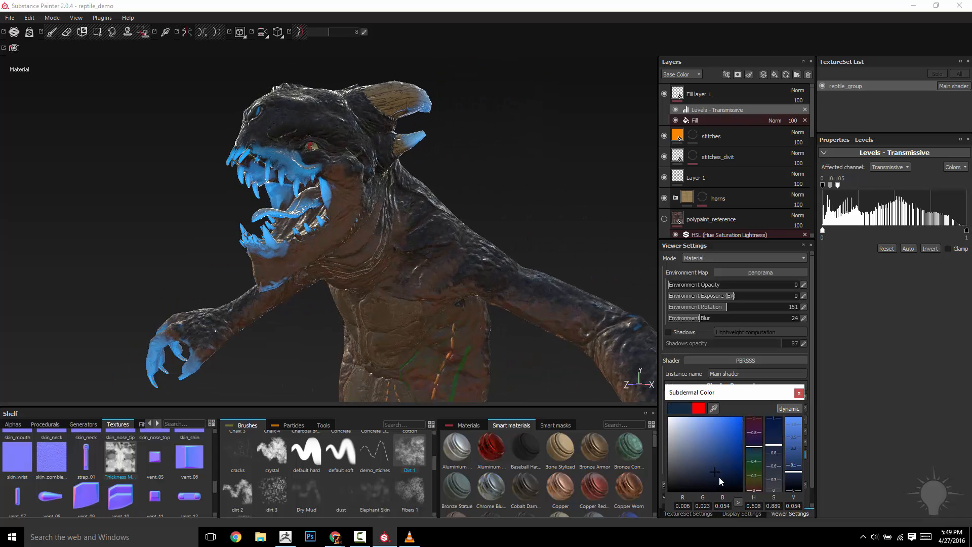
{"action": "left_click", "coordinate": [754, 487]}
{"action": "mouse_move", "coordinate": [755, 490]}
{"action": "left_mouse_down"}
{"action": "mouse_move", "coordinate": [738, 478]}
{"action": "mouse_move", "coordinate": [746, 454]}
{"action": "mouse_move", "coordinate": [742, 478]}
{"action": "mouse_move", "coordinate": [719, 478]}
{"action": "mouse_move", "coordinate": [727, 469]}
{"action": "left_mouse_up"}
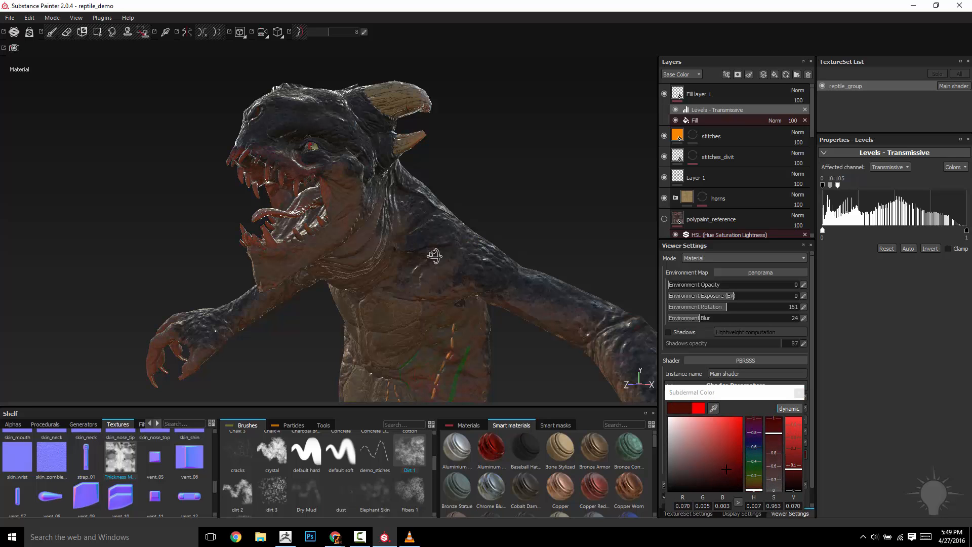
{"action": "left_click_drag", "start_coordinate": [436, 256], "coordinate": [418, 273], "text": "alt"}
{"action": "right_click_drag", "start_coordinate": [471, 267], "coordinate": [516, 278], "text": "shift"}
{"action": "left_click_drag", "start_coordinate": [378, 194], "coordinate": [458, 257], "text": "alt"}
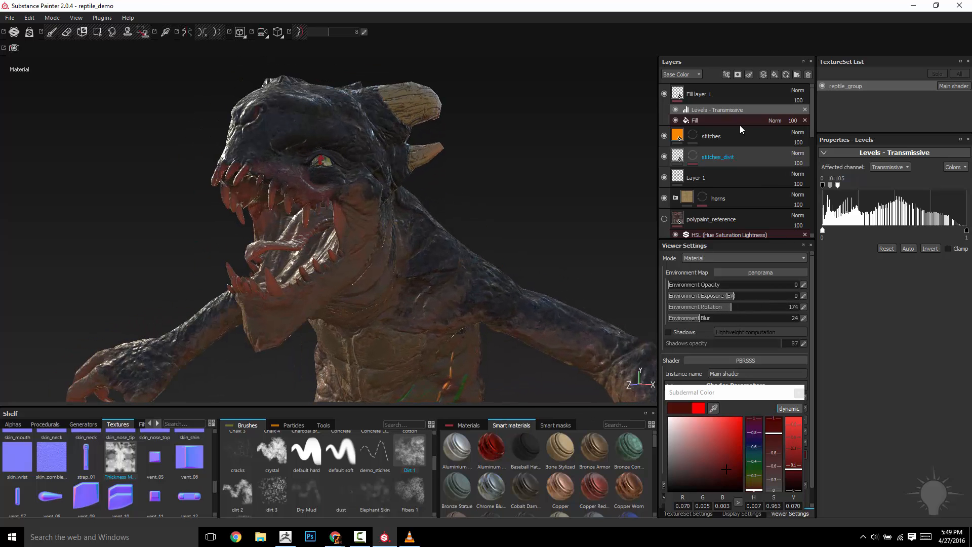
Add a Paint effect above the Levels effect on Fill layer 1 and set its Transmissive color to white.
{"action": "right_click", "coordinate": [737, 108]}
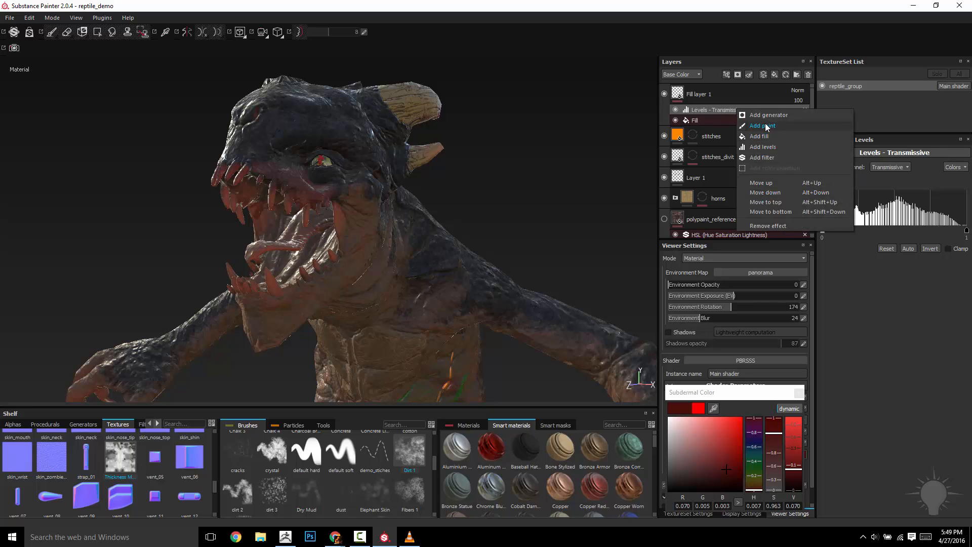
{"action": "left_click", "coordinate": [765, 127]}
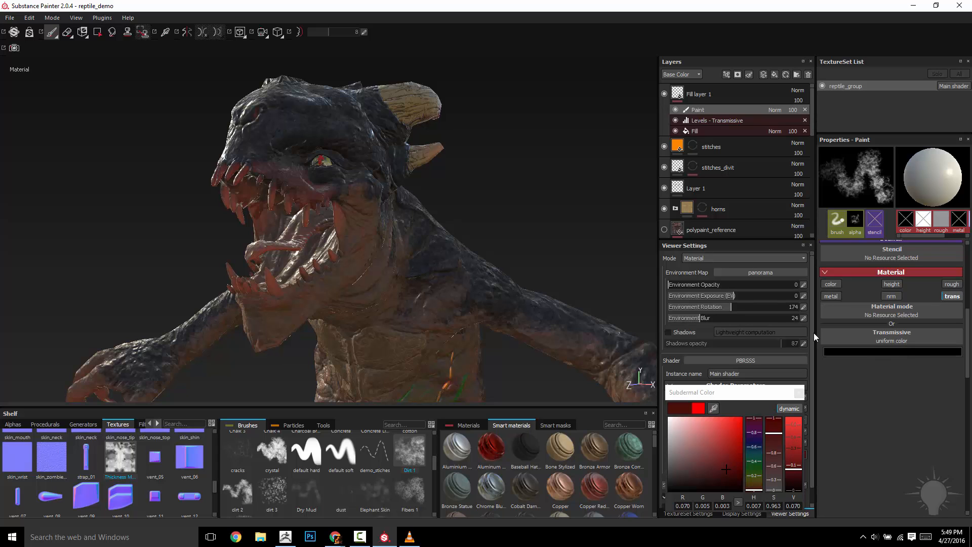
{"action": "left_click_drag", "start_coordinate": [557, 202], "coordinate": [544, 199], "text": "alt"}
{"action": "left_click", "coordinate": [892, 351]}
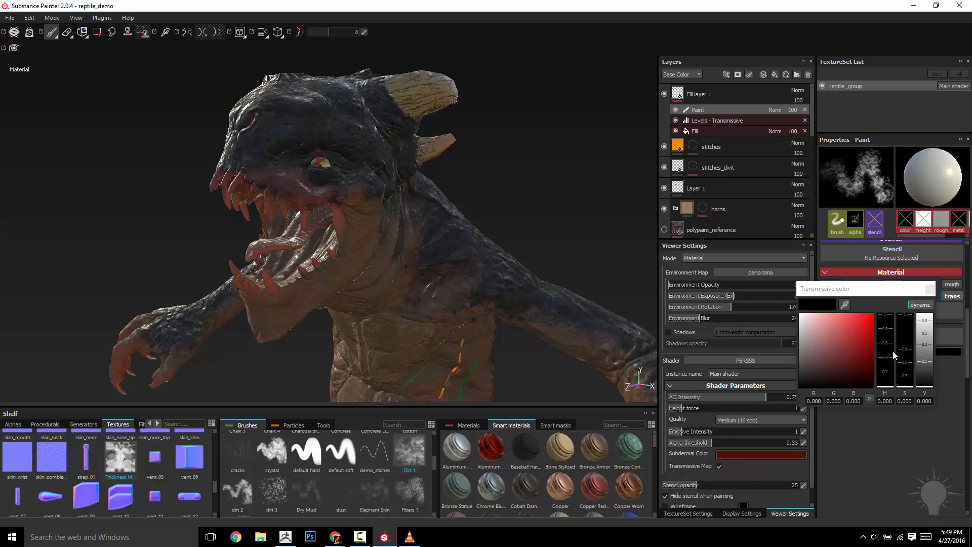
{"action": "left_click", "coordinate": [811, 321]}
Enable viewport shadows and rotate the environment lighting to about 12 while facing the reptile's open mouth.
{"action": "left_click_drag", "start_coordinate": [537, 182], "coordinate": [460, 178], "text": "alt"}
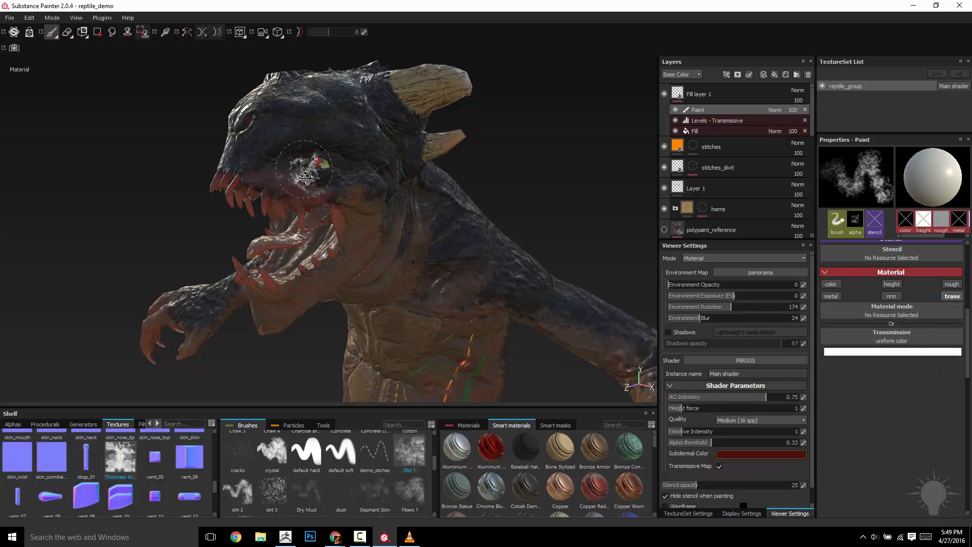
{"action": "left_click_drag", "start_coordinate": [379, 234], "coordinate": [583, 215], "text": "alt"}
{"action": "left_click_drag", "start_coordinate": [486, 278], "coordinate": [285, 264], "text": "alt"}
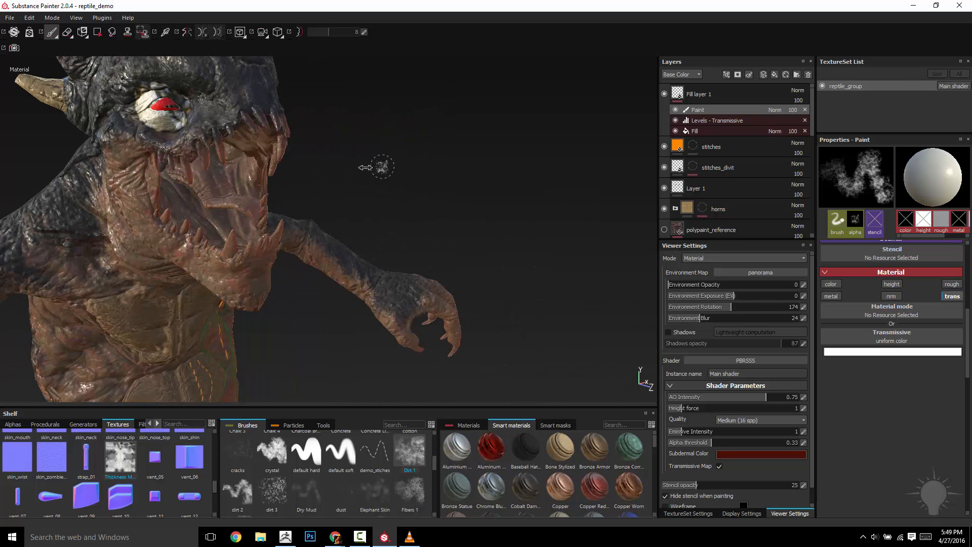
{"action": "right_click_drag", "start_coordinate": [381, 166], "coordinate": [346, 171], "text": "shift"}
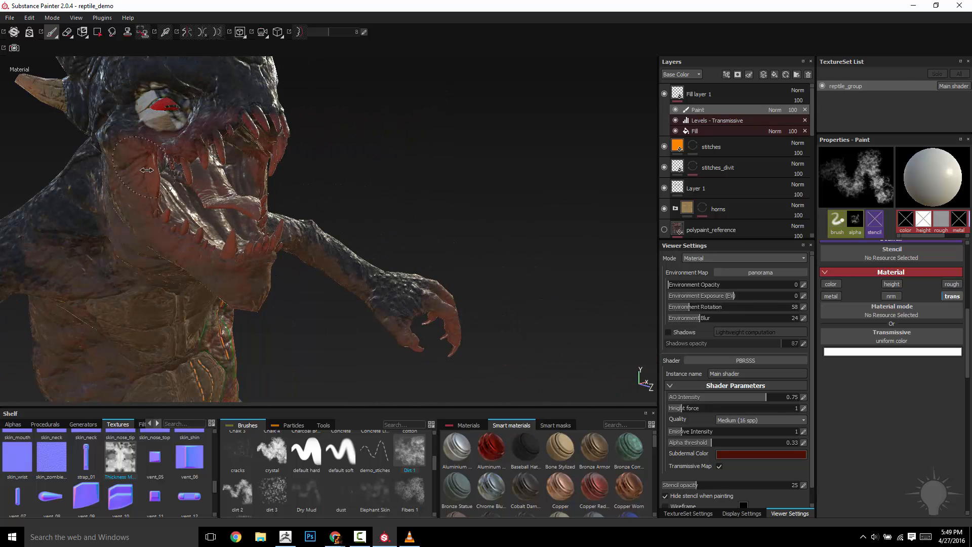
{"action": "right_click_drag", "start_coordinate": [244, 158], "coordinate": [577, 256], "text": "shift"}
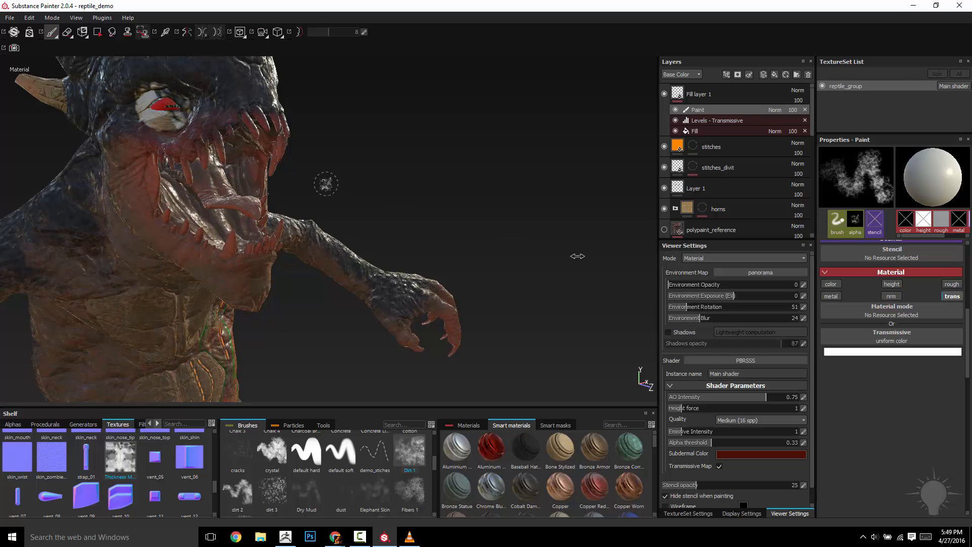
{"action": "left_click", "coordinate": [686, 333]}
{"action": "right_click_drag", "start_coordinate": [318, 176], "coordinate": [488, 232], "text": "shift"}
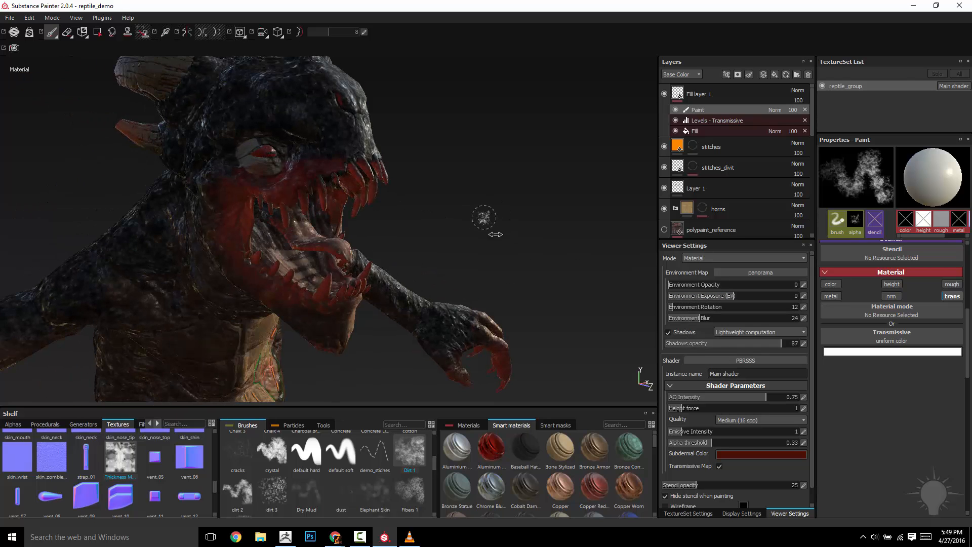
Inspect the scattering on the snout and mouth with the environment rotation at about 165.
{"action": "left_click_drag", "start_coordinate": [521, 174], "coordinate": [505, 139], "text": "alt"}
{"action": "right_click_drag", "start_coordinate": [506, 139], "coordinate": [482, 125], "text": "shift"}
{"action": "left_click_drag", "start_coordinate": [509, 137], "coordinate": [354, 119], "text": "alt"}
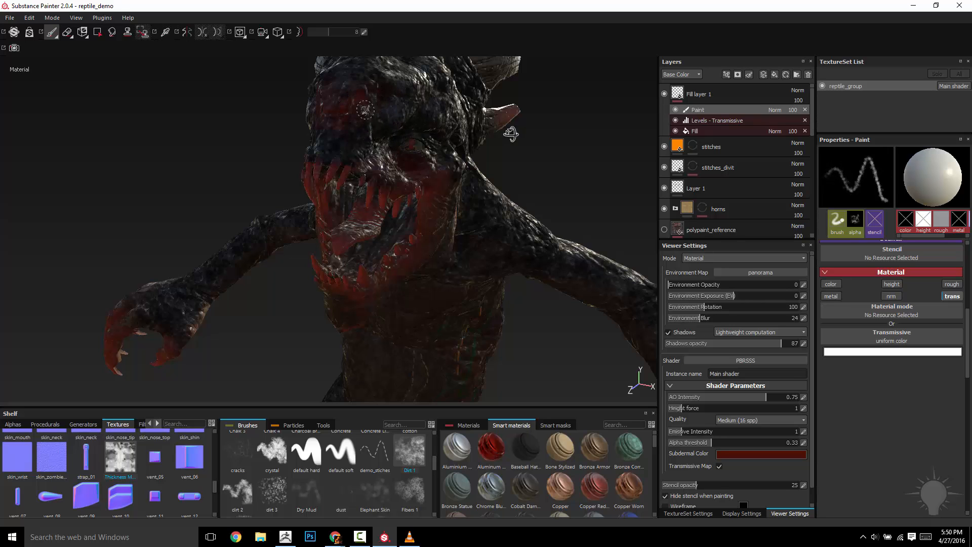
{"action": "left_click_drag", "start_coordinate": [510, 133], "coordinate": [400, 223], "text": "alt"}
{"action": "right_click_drag", "start_coordinate": [400, 223], "coordinate": [445, 237], "text": "shift"}
{"action": "left_click_drag", "start_coordinate": [446, 237], "coordinate": [616, 271], "text": "alt"}
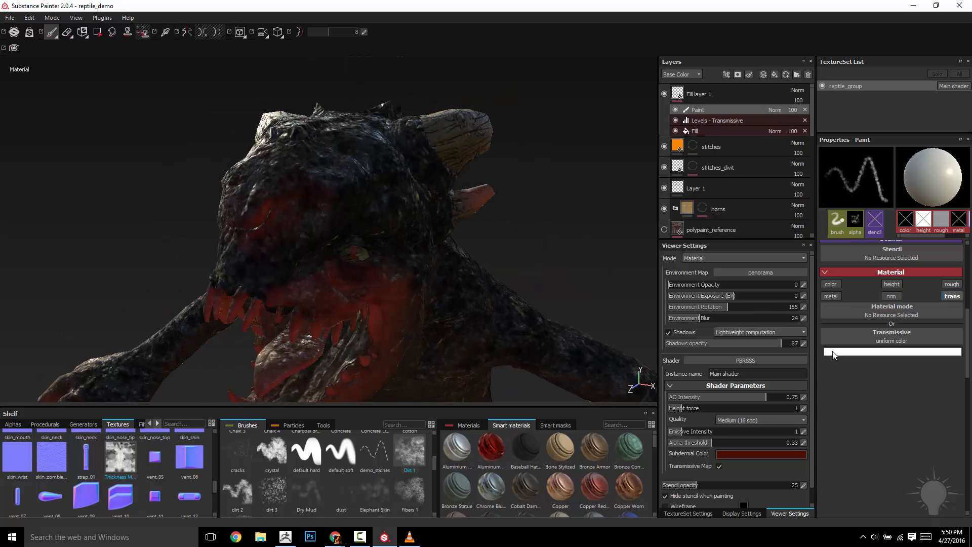
Set the Paint effect's Transmissive color to black and rotate the environment lighting to about 89 around the reptile's head.
{"action": "left_click", "coordinate": [833, 352]}
{"action": "left_click_drag", "start_coordinate": [862, 378], "coordinate": [877, 399]}
{"action": "left_click", "coordinate": [930, 290]}
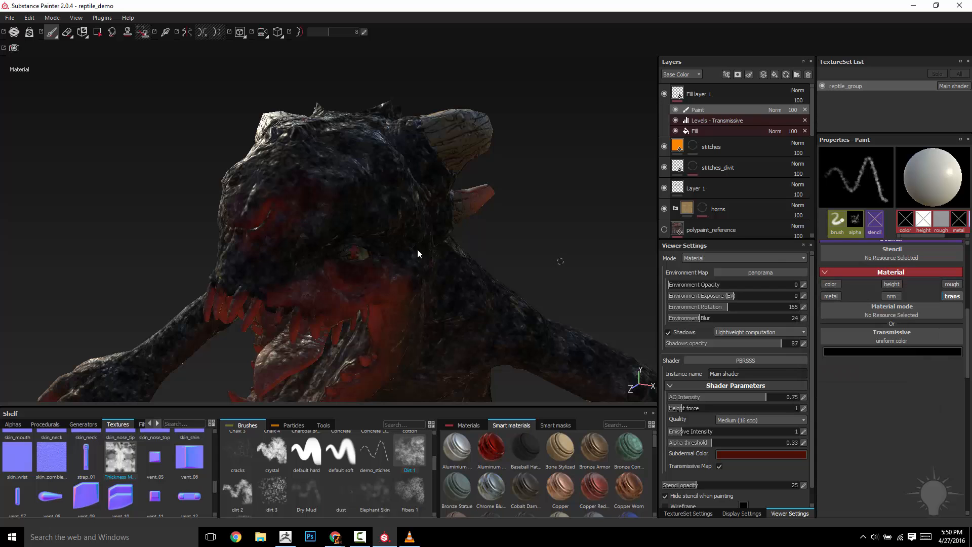
{"action": "mouse_move", "coordinate": [420, 254]}
{"action": "left_mouse_down", "text": "alt"}
{"action": "mouse_move", "coordinate": [459, 192]}
{"action": "mouse_move", "coordinate": [461, 151]}
{"action": "left_mouse_up", "text": "alt"}
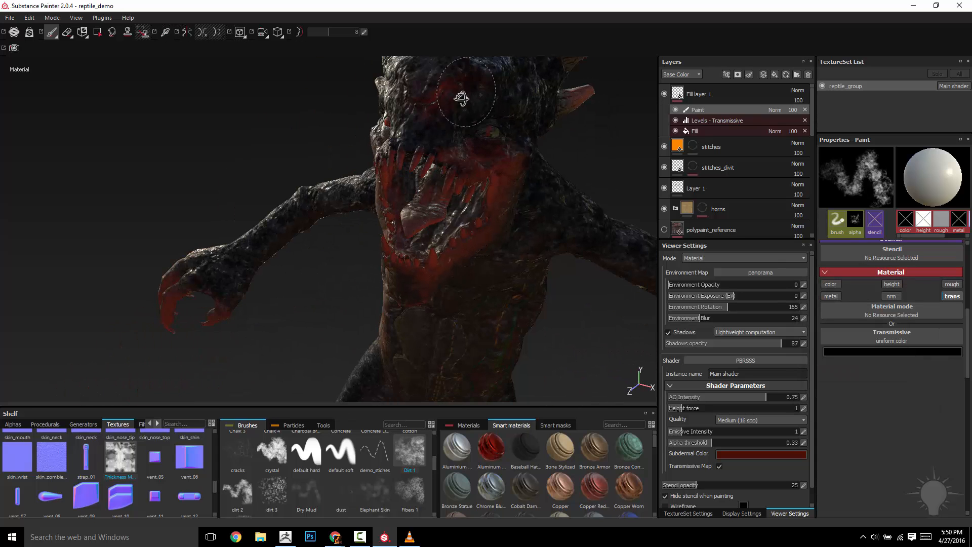
{"action": "mouse_move", "coordinate": [460, 98]}
{"action": "left_mouse_down"}
{"action": "mouse_move", "coordinate": [436, 117]}
{"action": "mouse_move", "coordinate": [461, 236]}
{"action": "left_mouse_up"}
{"action": "right_click_drag", "start_coordinate": [461, 235], "coordinate": [393, 239], "text": "shift"}
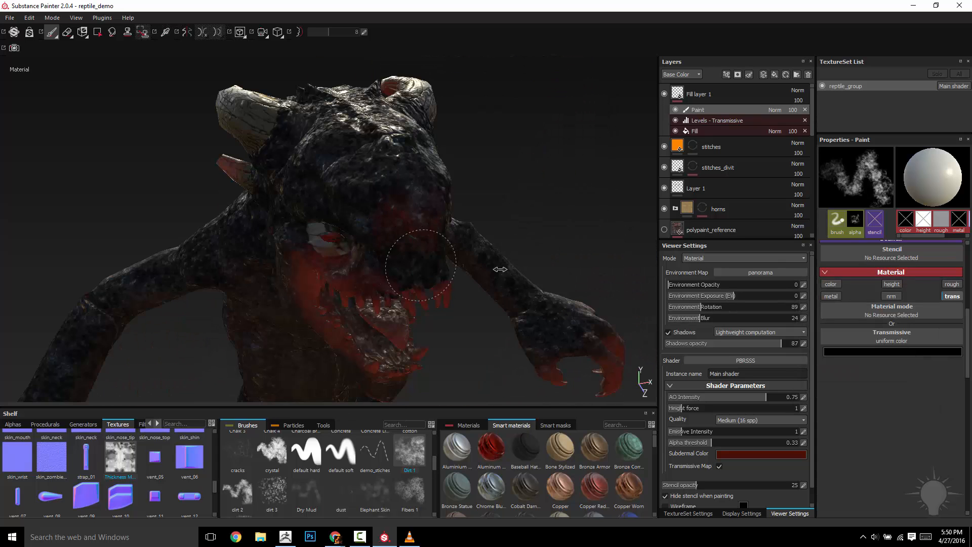
{"action": "left_click_drag", "start_coordinate": [500, 269], "coordinate": [458, 271], "text": "alt"}
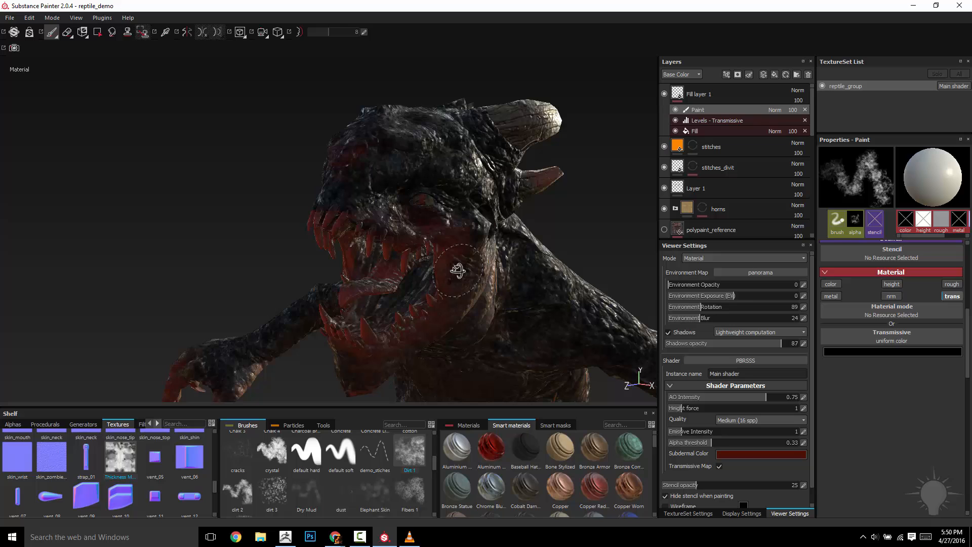
Add a Blur filter above the Paint effect on Fill layer 1, affecting only the trans channel, with Blur Intensity 6.75.
{"action": "right_click", "coordinate": [722, 110]}
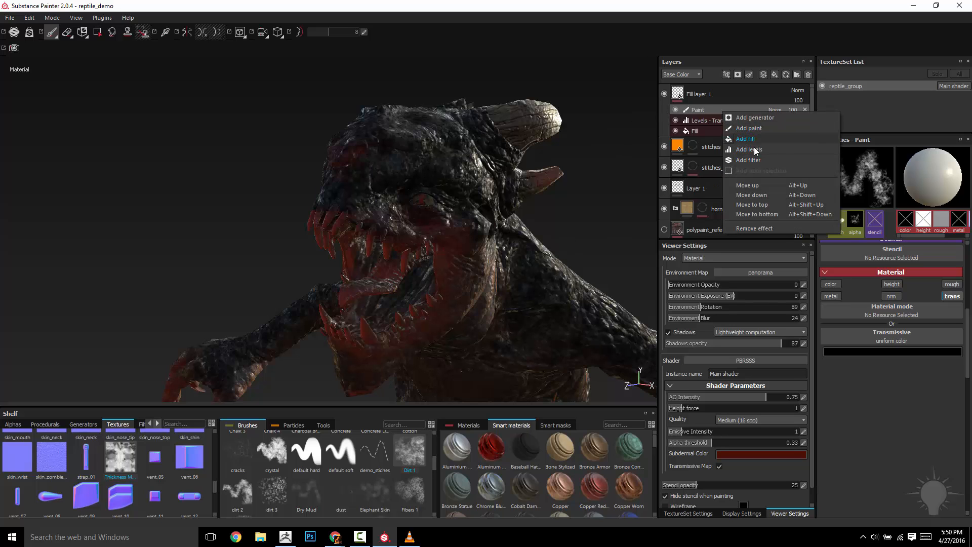
{"action": "left_click", "coordinate": [748, 160]}
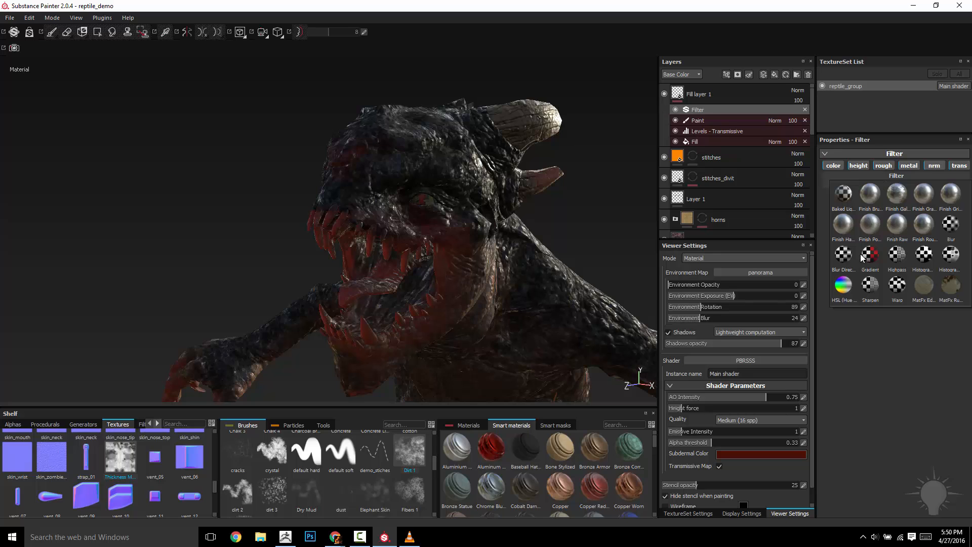
{"action": "left_click", "coordinate": [950, 224]}
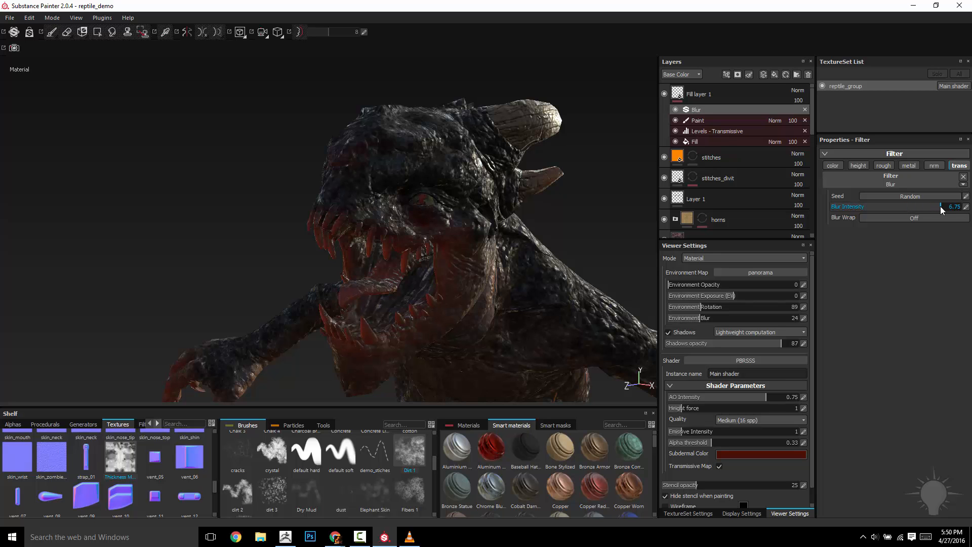
Inspect the blurred scattering from both sides of the reptile, ending with the environment rotation at about 309.
{"action": "left_click_drag", "start_coordinate": [633, 253], "coordinate": [517, 182], "text": "alt"}
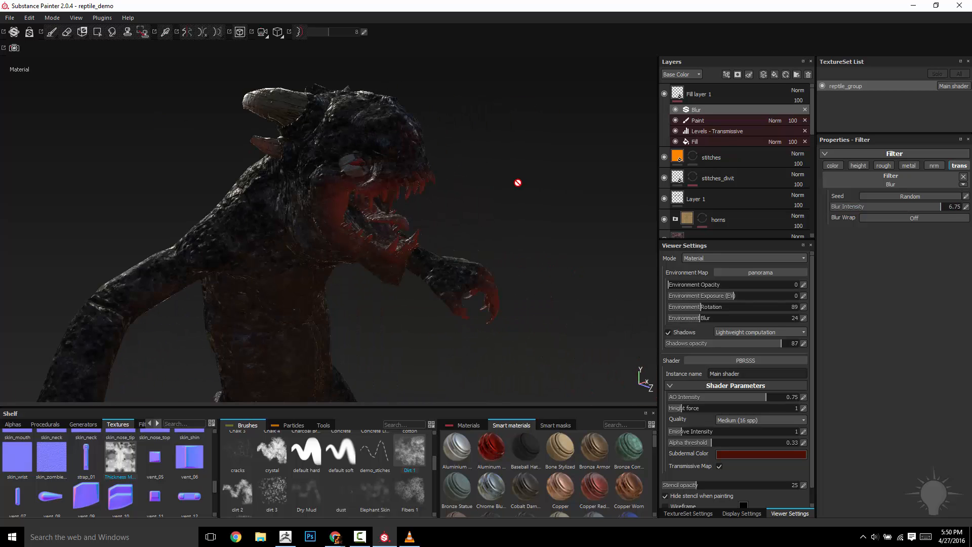
{"action": "right_click_drag", "start_coordinate": [517, 183], "coordinate": [582, 202], "text": "shift"}
{"action": "left_click_drag", "start_coordinate": [582, 202], "coordinate": [379, 192], "text": "alt"}
{"action": "right_click_drag", "start_coordinate": [380, 193], "coordinate": [518, 287], "text": "shift"}
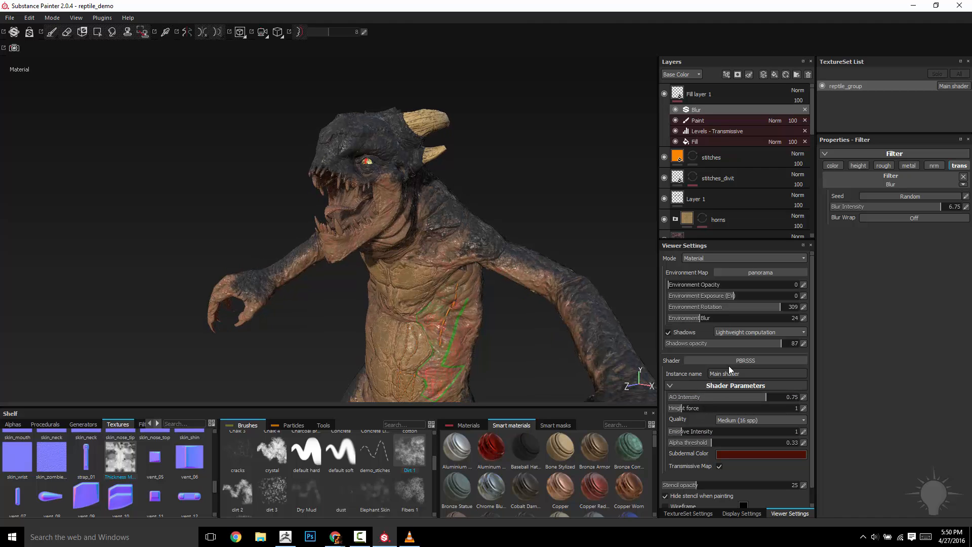
Switch the viewport shadows to Intensive computation and rotate the environment lighting to about 46.
{"action": "left_click", "coordinate": [735, 332]}
{"action": "left_click", "coordinate": [739, 346]}
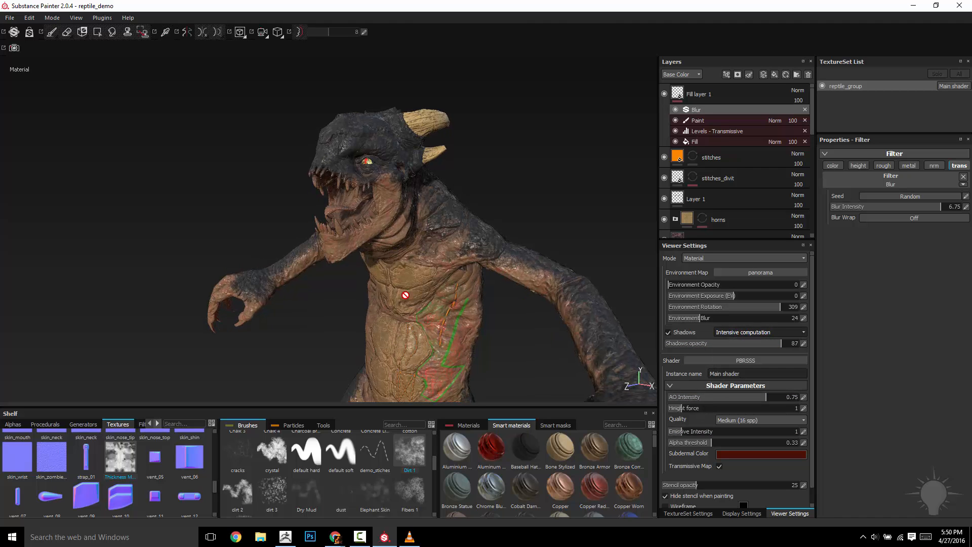
{"action": "right_click_drag", "start_coordinate": [420, 281], "coordinate": [479, 292], "text": "shift"}
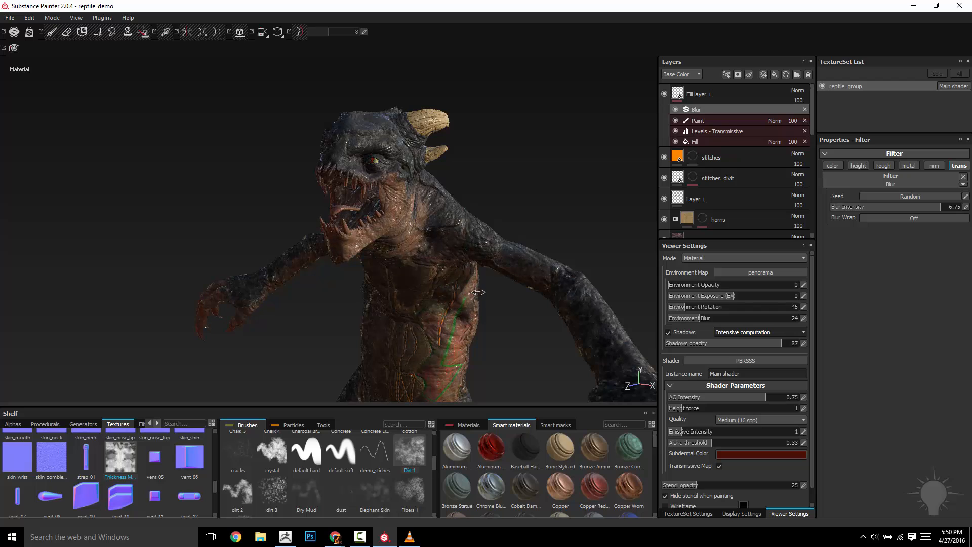
Set the Subdermal Color to dark orange-brown, R 0.095, G 0.017, B 0.001, and rotate the environment lighting to about 13.
{"action": "left_click", "coordinate": [754, 455]}
{"action": "left_click_drag", "start_coordinate": [732, 467], "coordinate": [755, 488]}
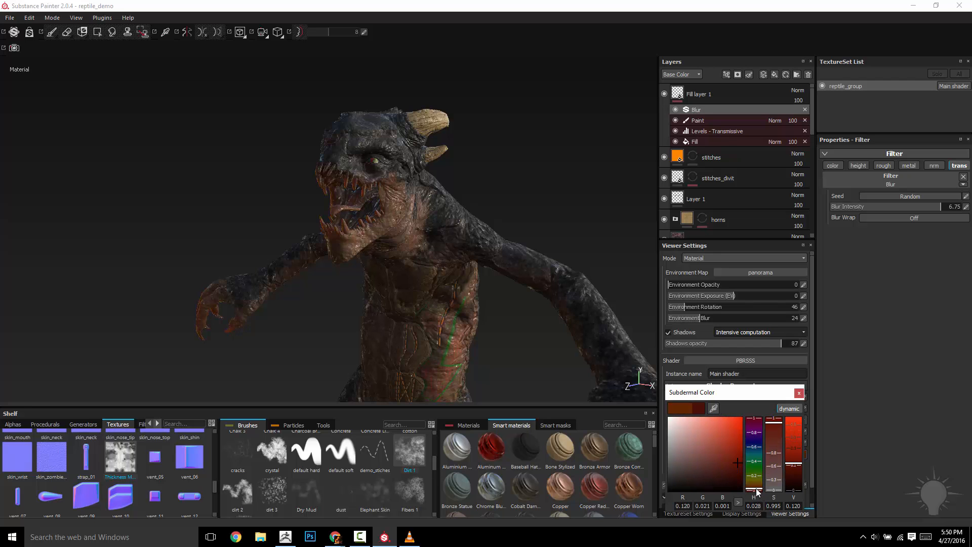
{"action": "right_click_drag", "start_coordinate": [436, 306], "coordinate": [509, 308], "text": "shift"}
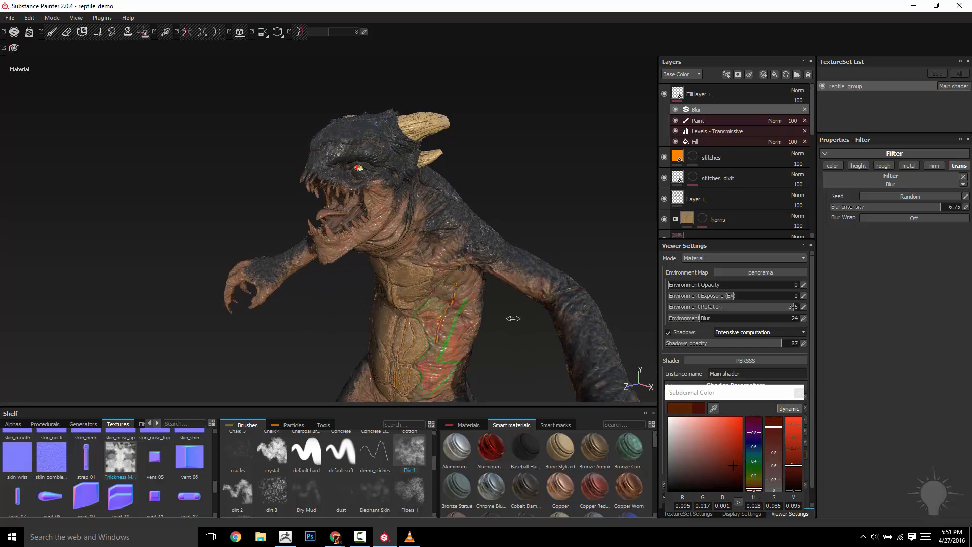
Review the settings of the Paint, Levels and Fill effects on Fill layer 1 and return to the top of its stack.
{"action": "left_click", "coordinate": [707, 120]}
{"action": "left_click", "coordinate": [706, 132]}
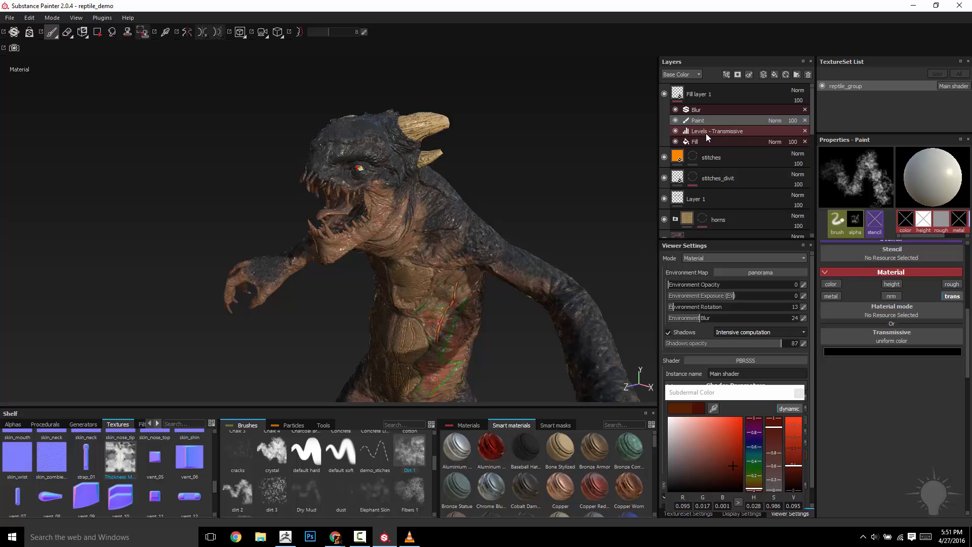
{"action": "left_click", "coordinate": [706, 141]}
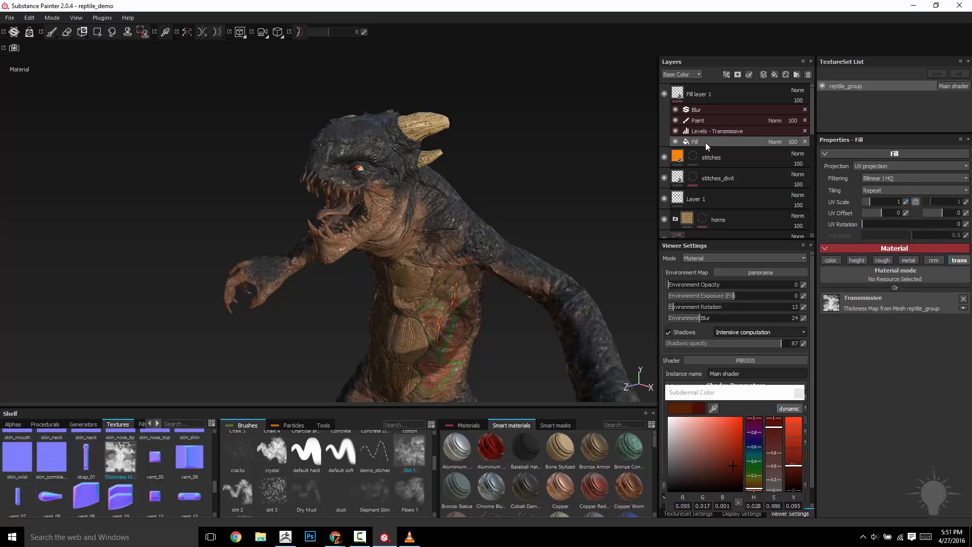
{"action": "left_click", "coordinate": [715, 129]}
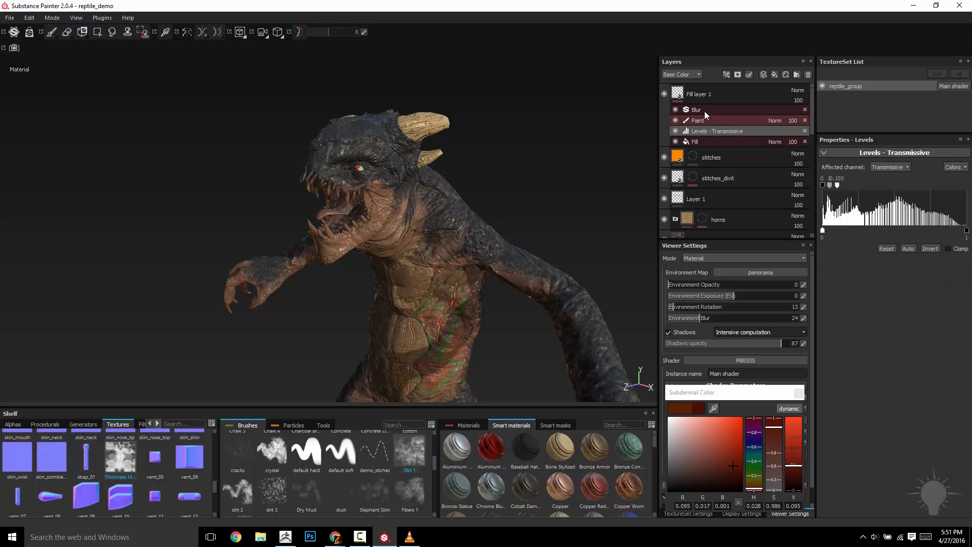
{"action": "left_click", "coordinate": [703, 110]}
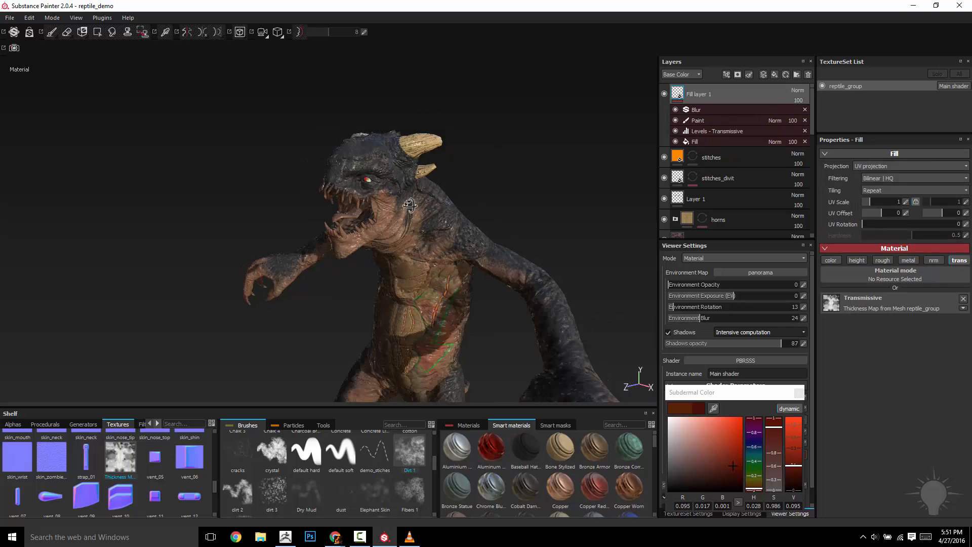
Inspect the whole reptile under changing light, ending with the environment rotation at about 30, and close the Subdermal Color picker.
{"action": "left_click_drag", "start_coordinate": [436, 215], "coordinate": [501, 214], "text": "alt"}
{"action": "right_click_drag", "start_coordinate": [501, 215], "coordinate": [437, 218], "text": "shift"}
{"action": "scroll", "coordinate": [436, 218], "scroll_direction": "down", "scroll_amount": 2}
{"action": "left_click_drag", "start_coordinate": [441, 242], "coordinate": [406, 265], "text": "alt"}
{"action": "right_click_drag", "start_coordinate": [422, 269], "coordinate": [483, 278], "text": "shift"}
{"action": "left_click_drag", "start_coordinate": [438, 324], "coordinate": [445, 306], "text": "alt"}
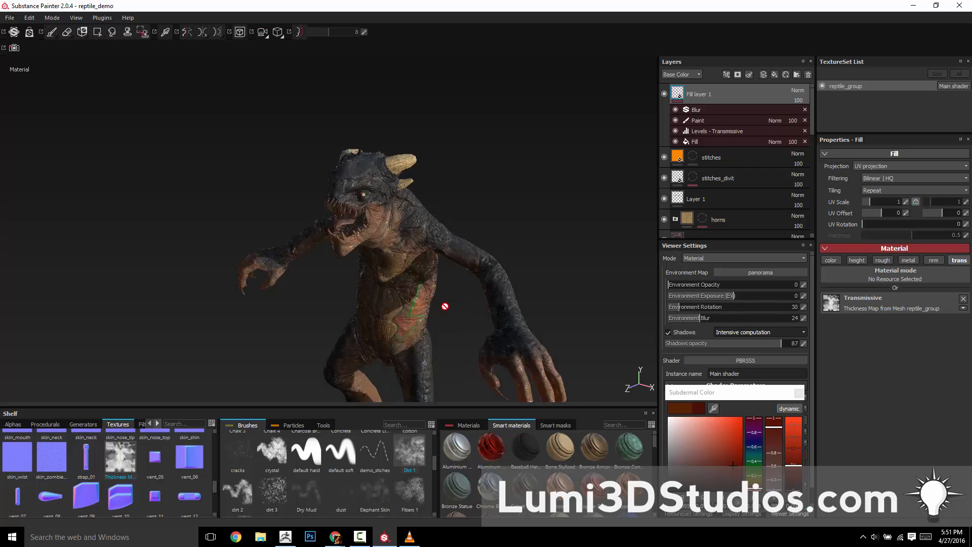
{"action": "scroll", "coordinate": [445, 306], "scroll_direction": "up", "scroll_amount": 4}
{"action": "left_click", "coordinate": [799, 393]}
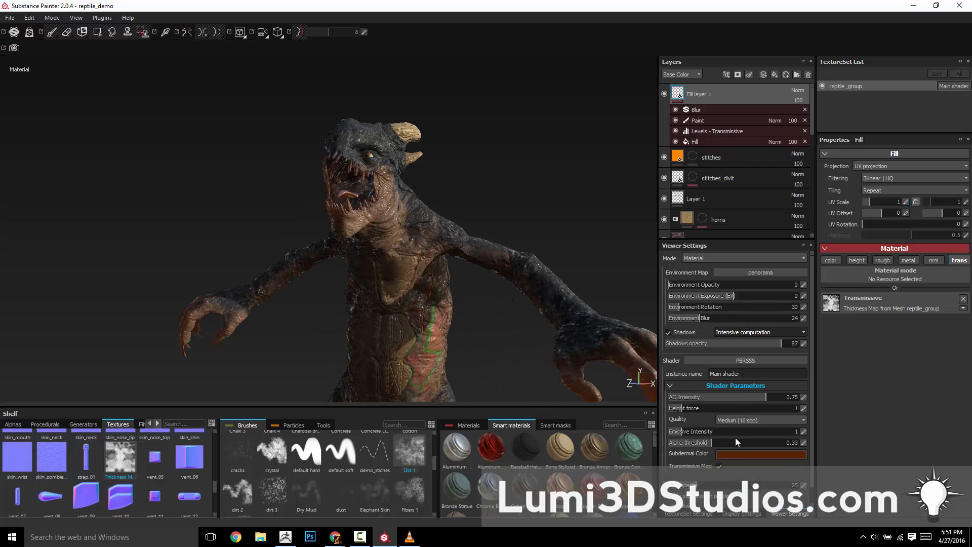